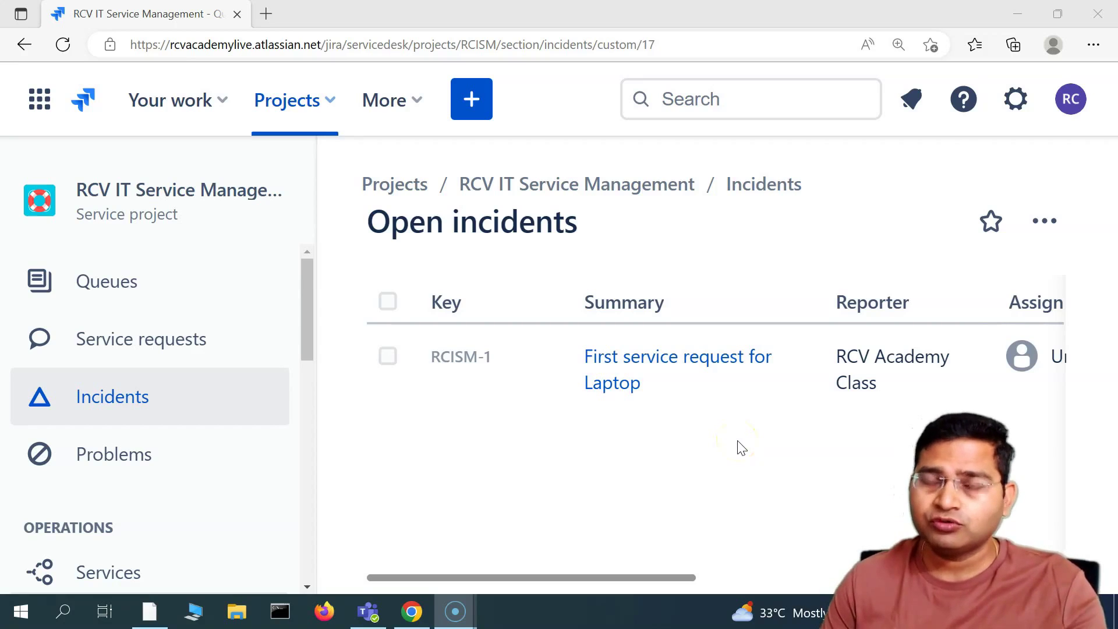
- Open Project settings for RCV IT Service Management and scroll toward External resources
left_click(210, 410)
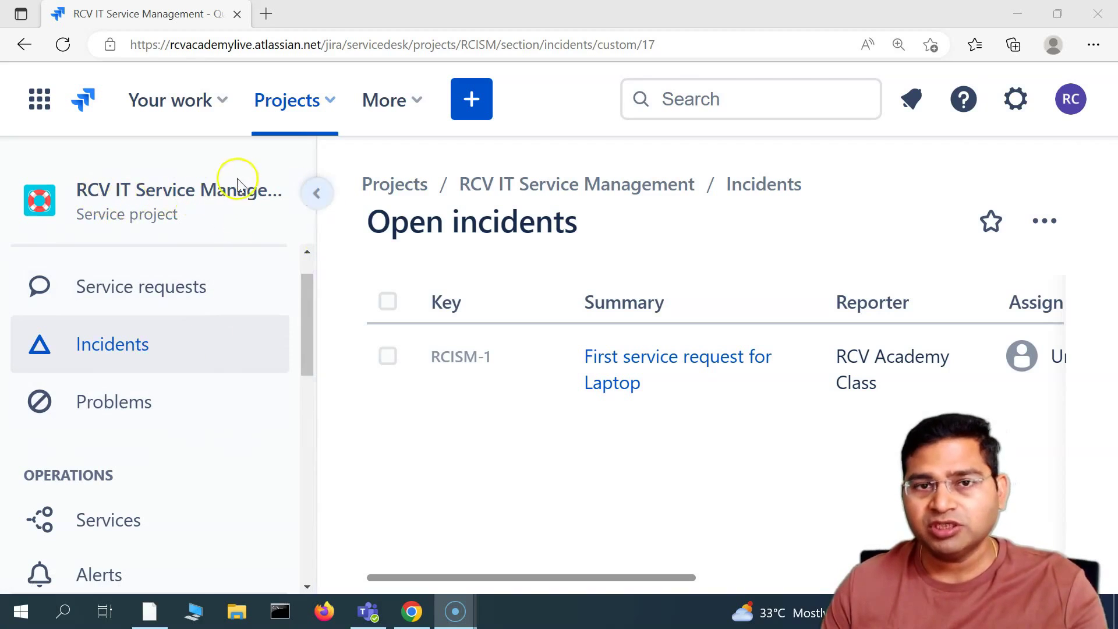
scroll(236, 438, "down", 2)
scroll(236, 438, "down", 2)
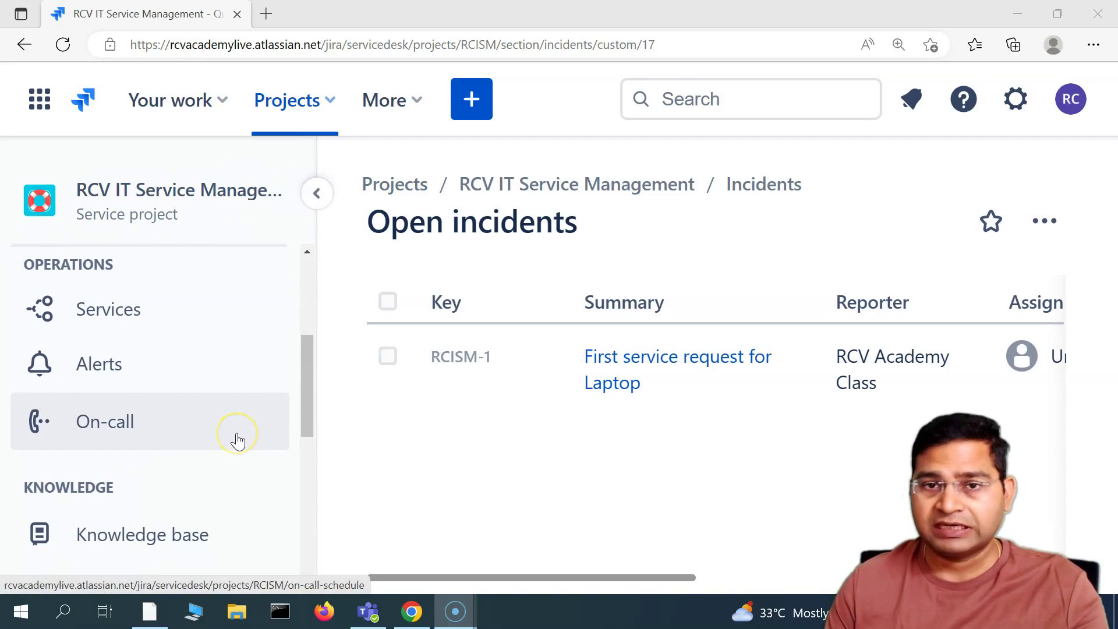
scroll(219, 466, "down", 4)
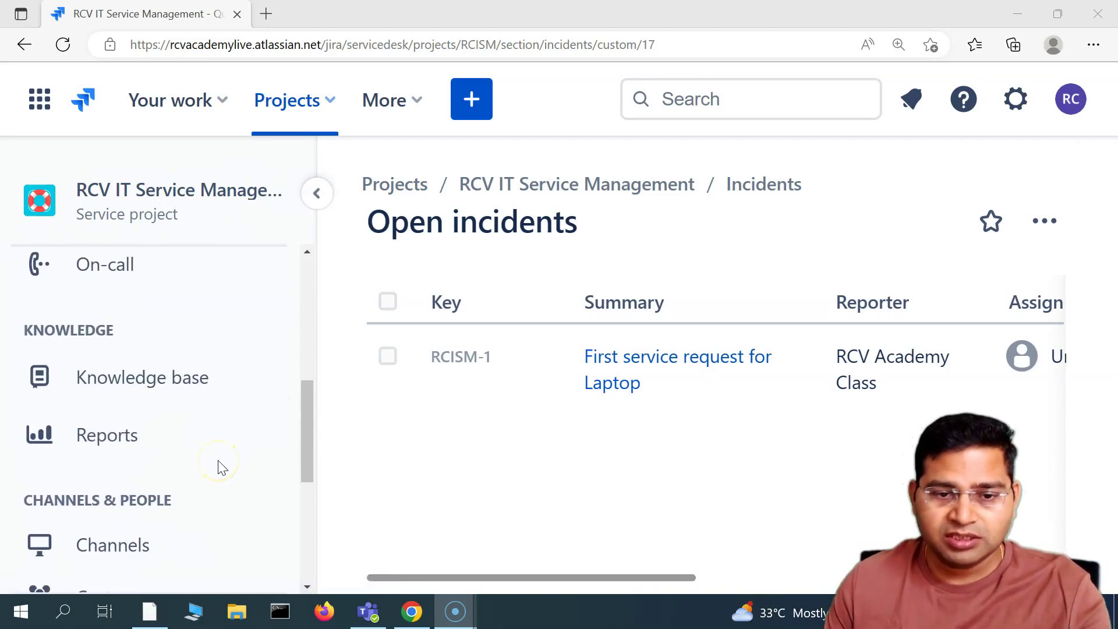
scroll(152, 518, "down", 3)
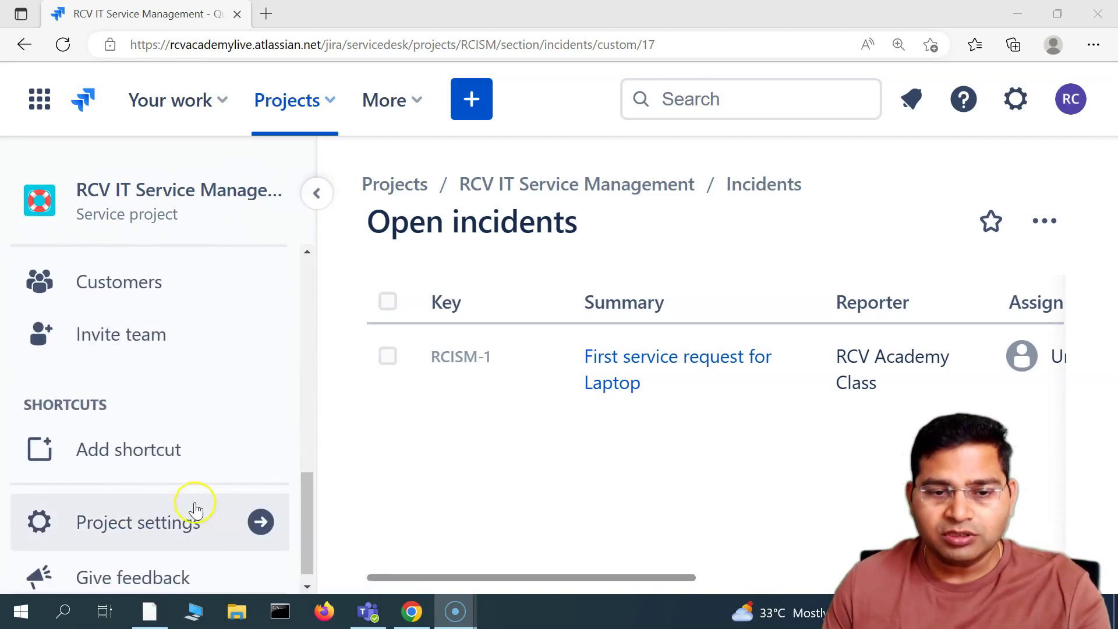
left_click(140, 522)
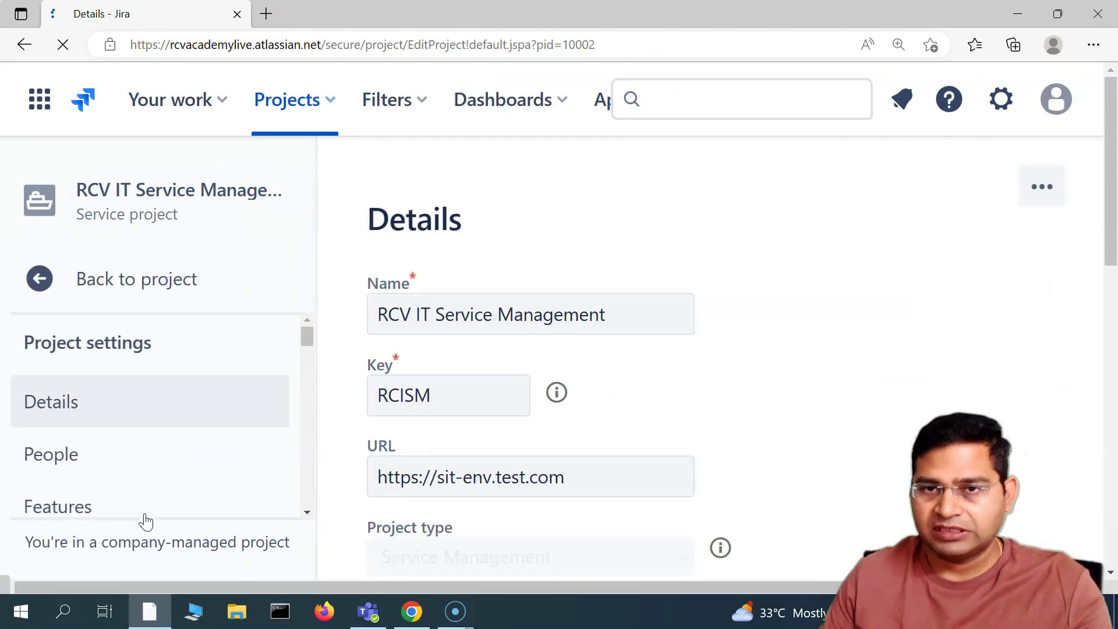
scroll(152, 460, "down", 1)
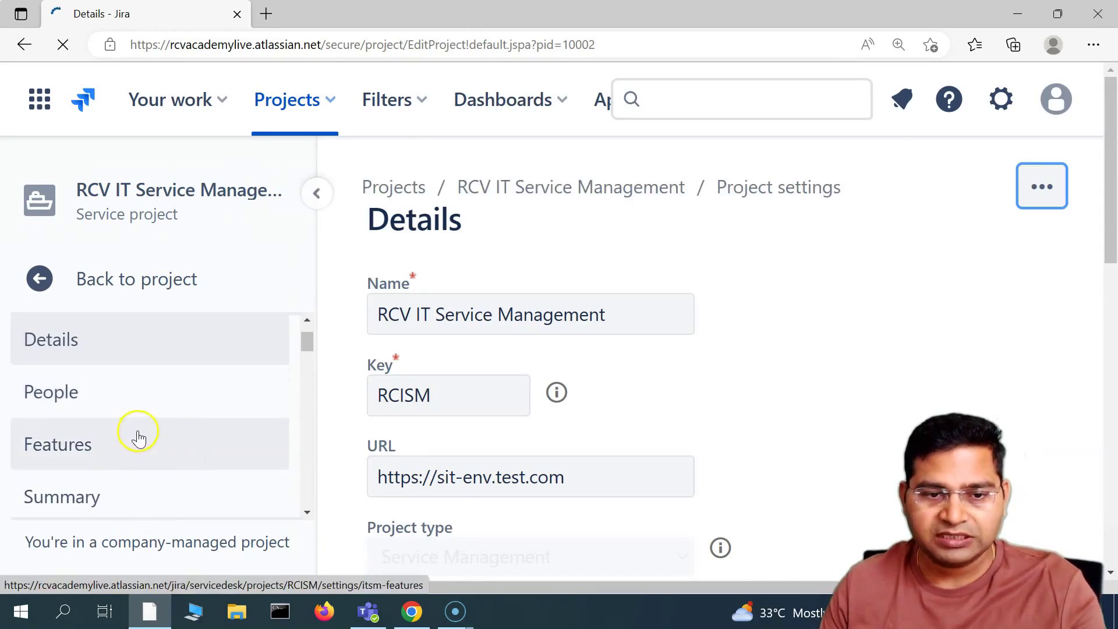
scroll(125, 448, "down", 3)
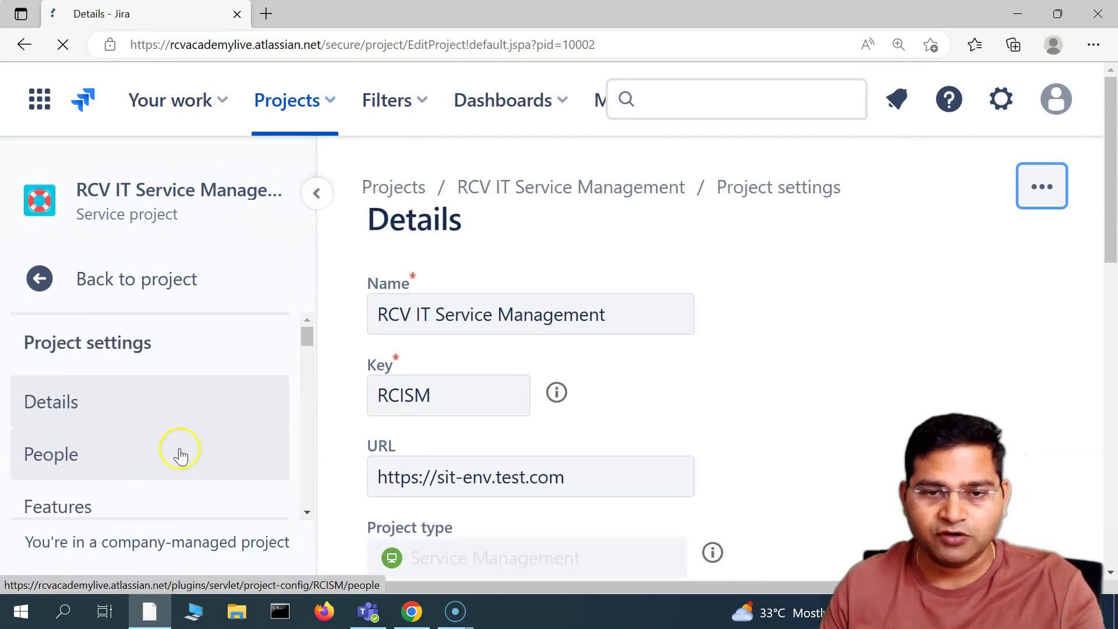
scroll(180, 455, "down", 5)
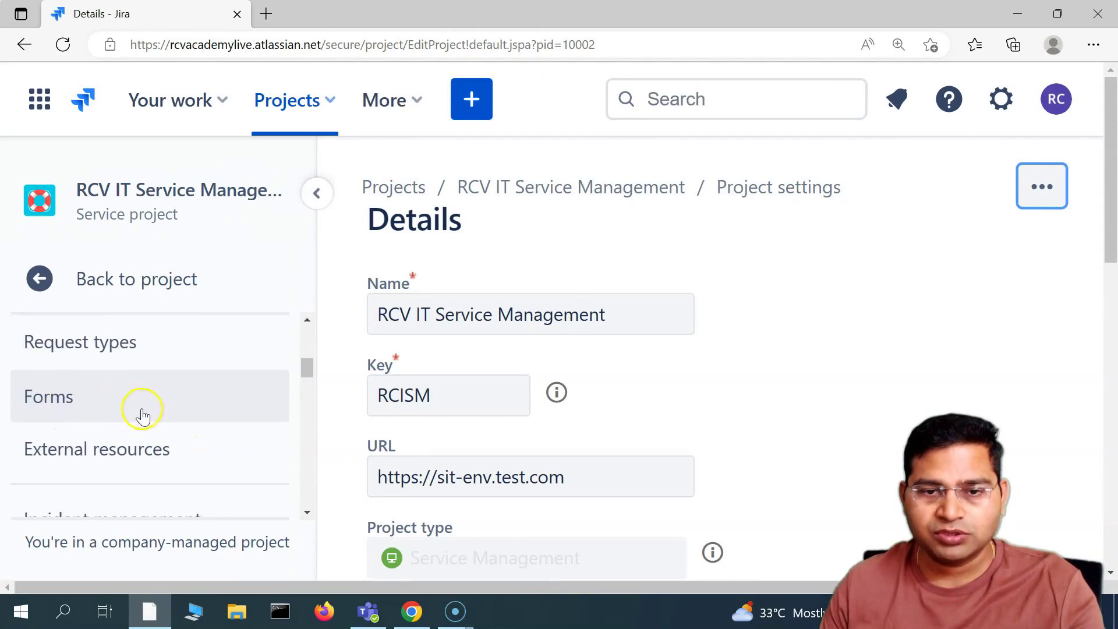
scroll(108, 400, "down", 1)
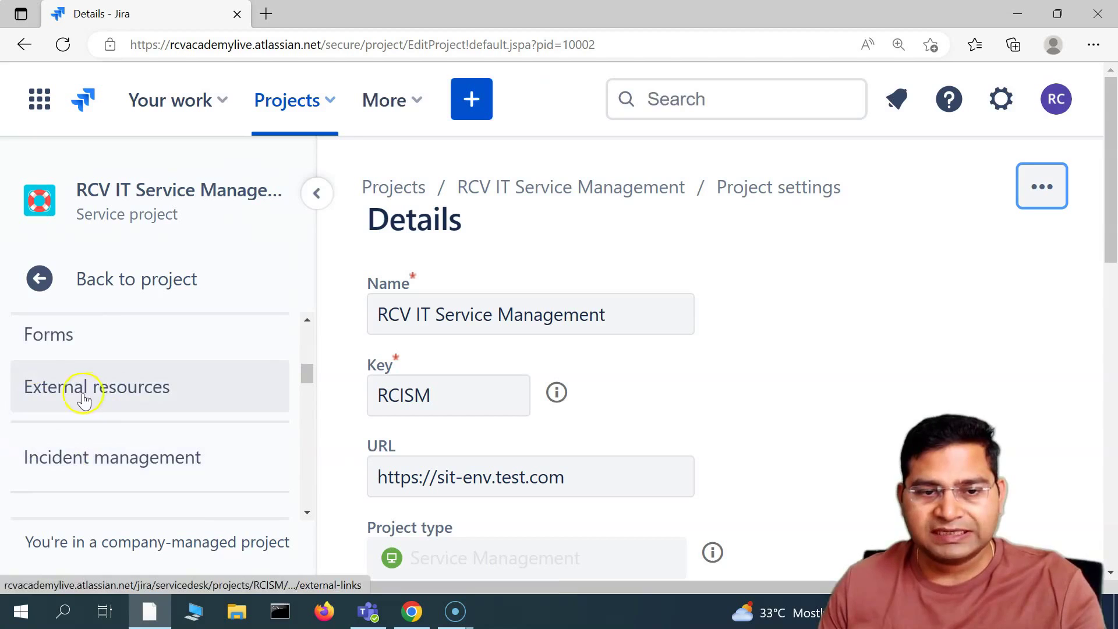
- Go to the External resources settings page and scroll down to the Add a link button
left_click(141, 396)
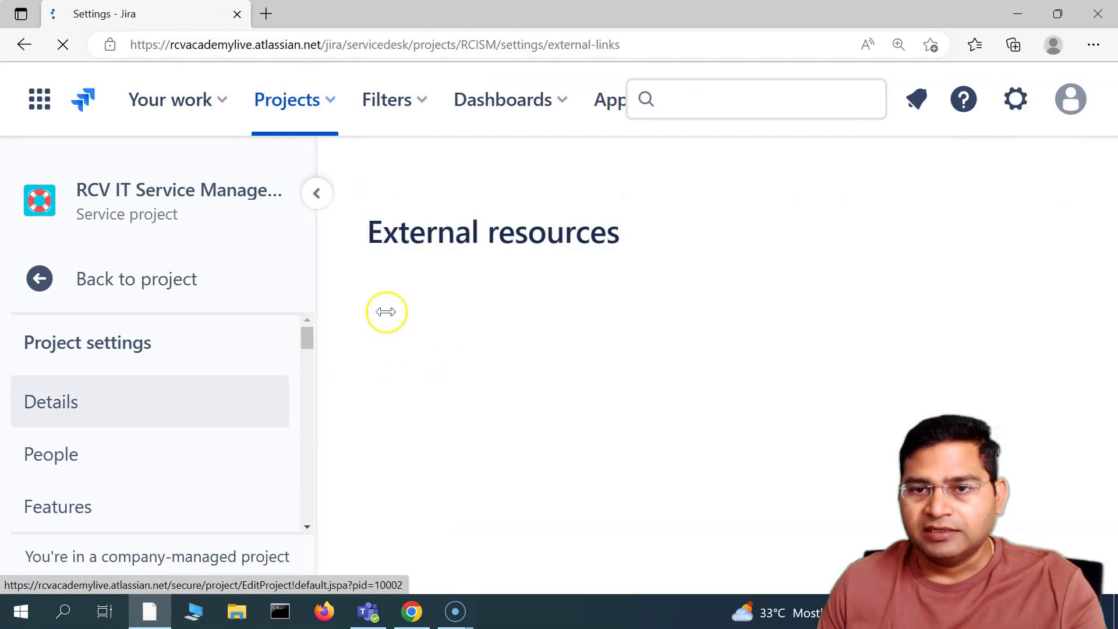
left_click_drag(383, 233, 477, 233)
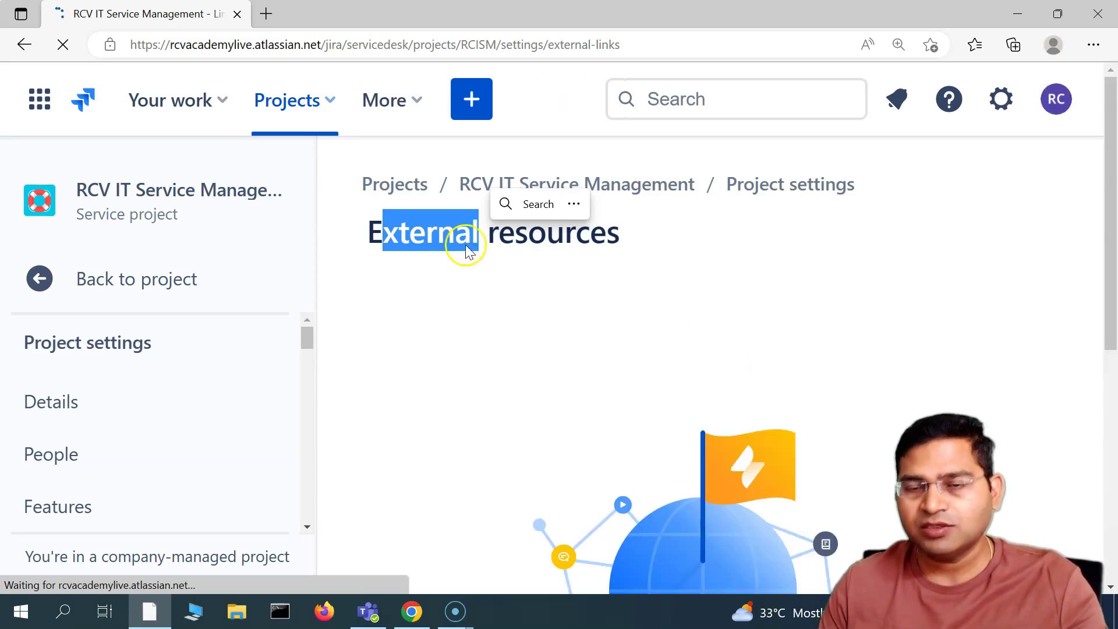
left_click(625, 240)
scroll(579, 407, "down", 5)
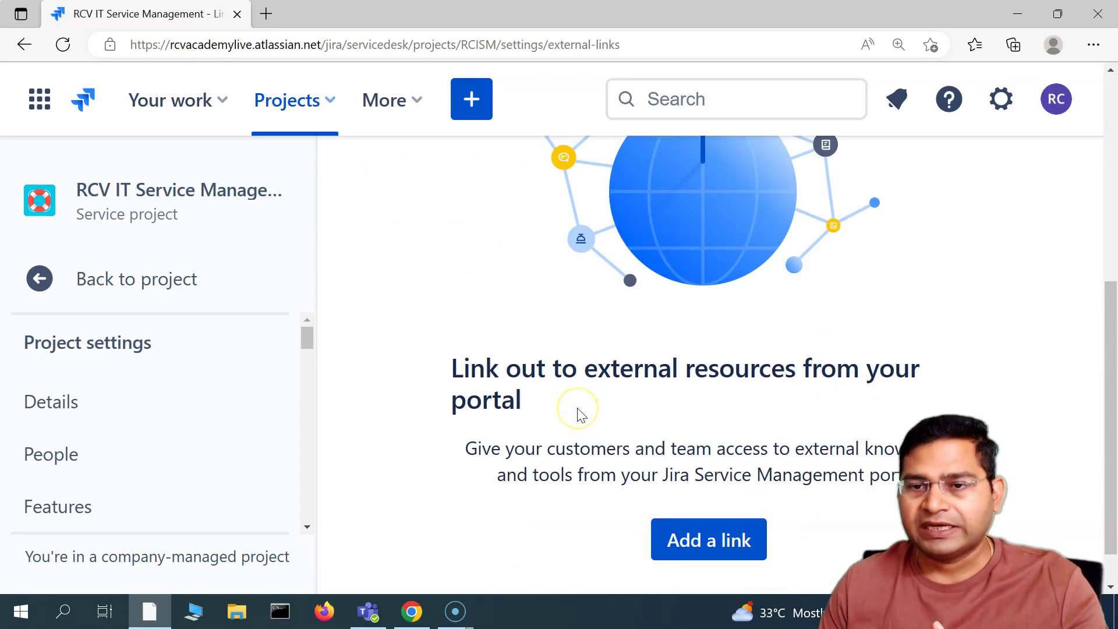
scroll(654, 289, "up", 5)
scroll(680, 212, "down", 4)
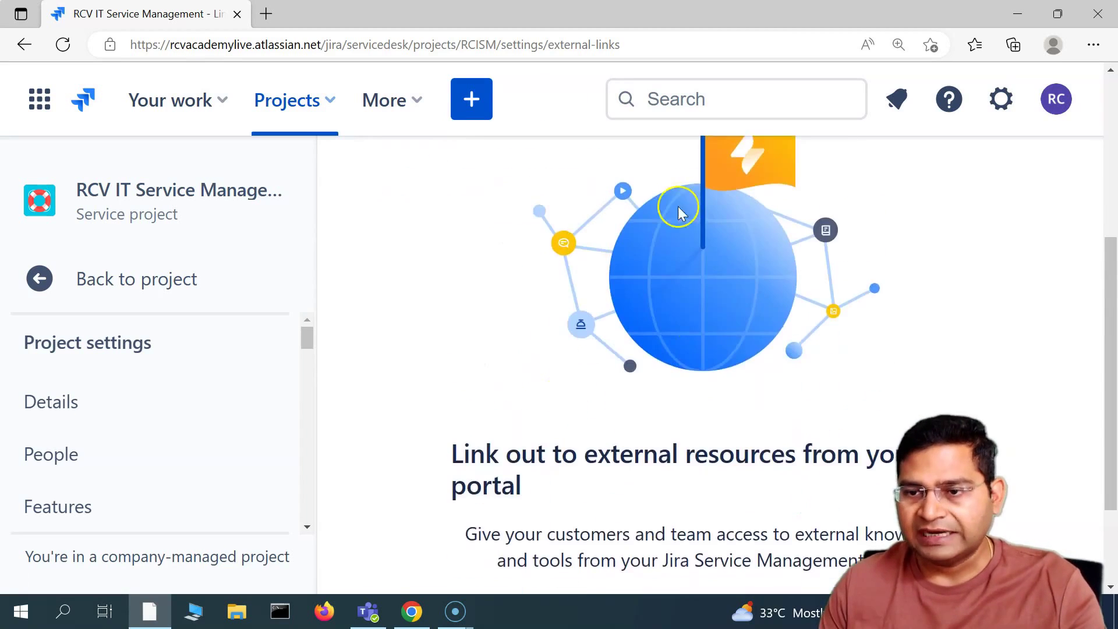
scroll(657, 445, "down", 2)
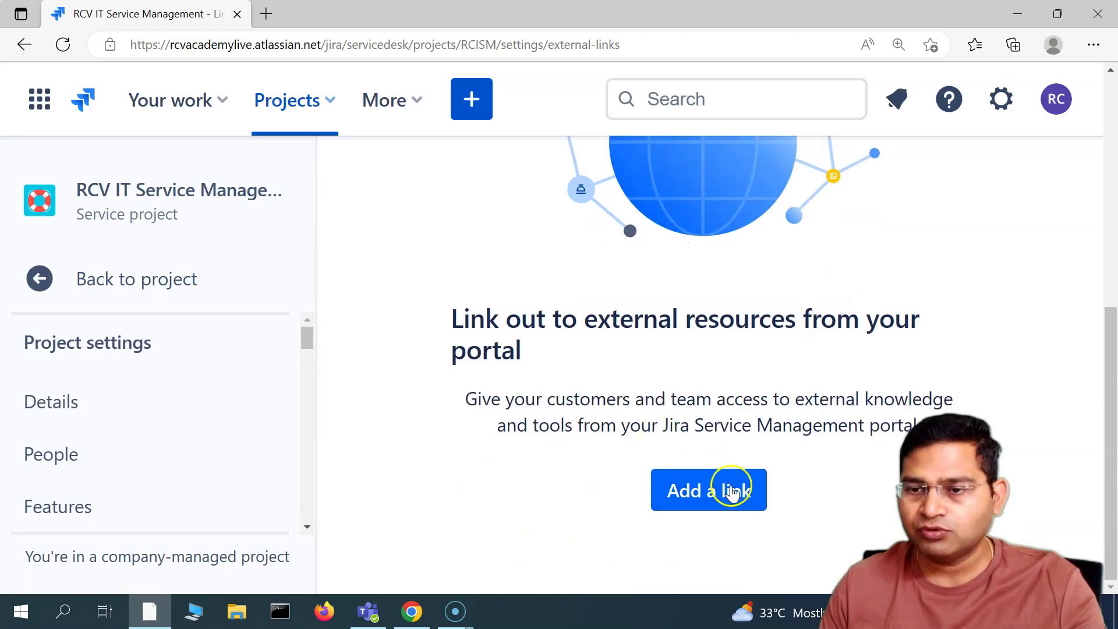
- Start a new link and list the Type options: Self-help resource, External request form, Communication channel
left_click(732, 492)
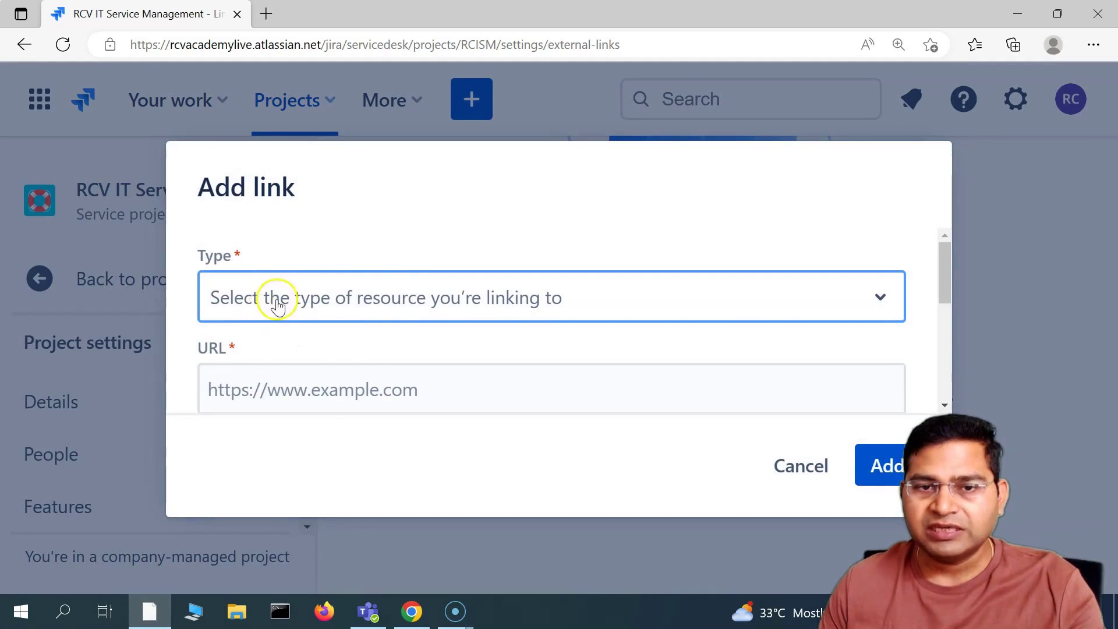
left_click(296, 300)
scroll(586, 249, "down", 1)
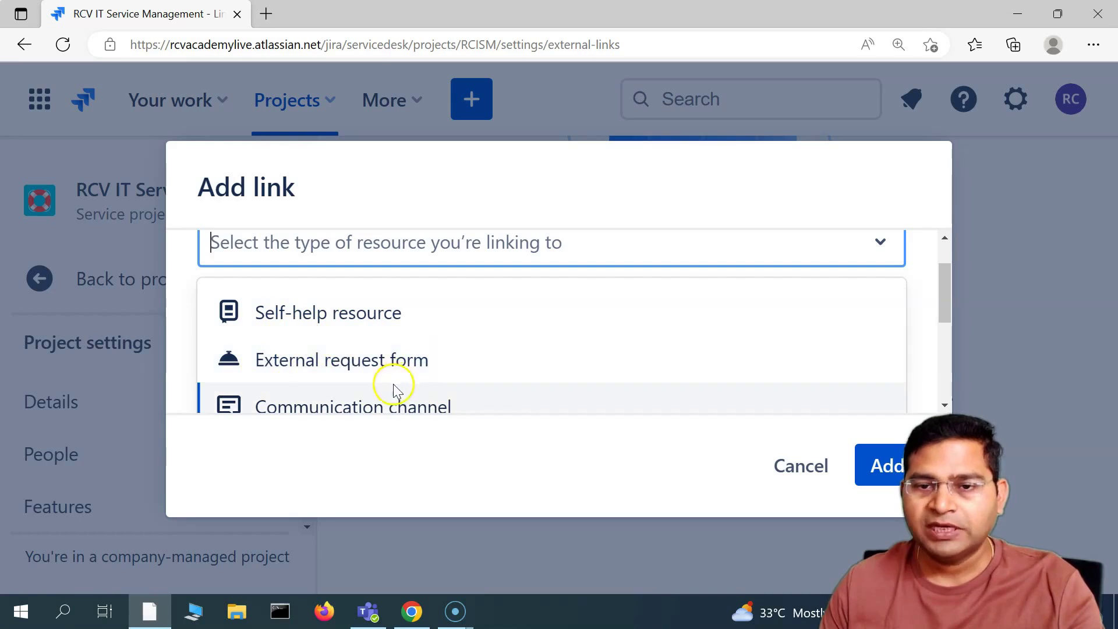
mouse_move(939, 301)
left_mouse_down()
mouse_move(942, 318)
mouse_move(941, 299)
left_mouse_up()
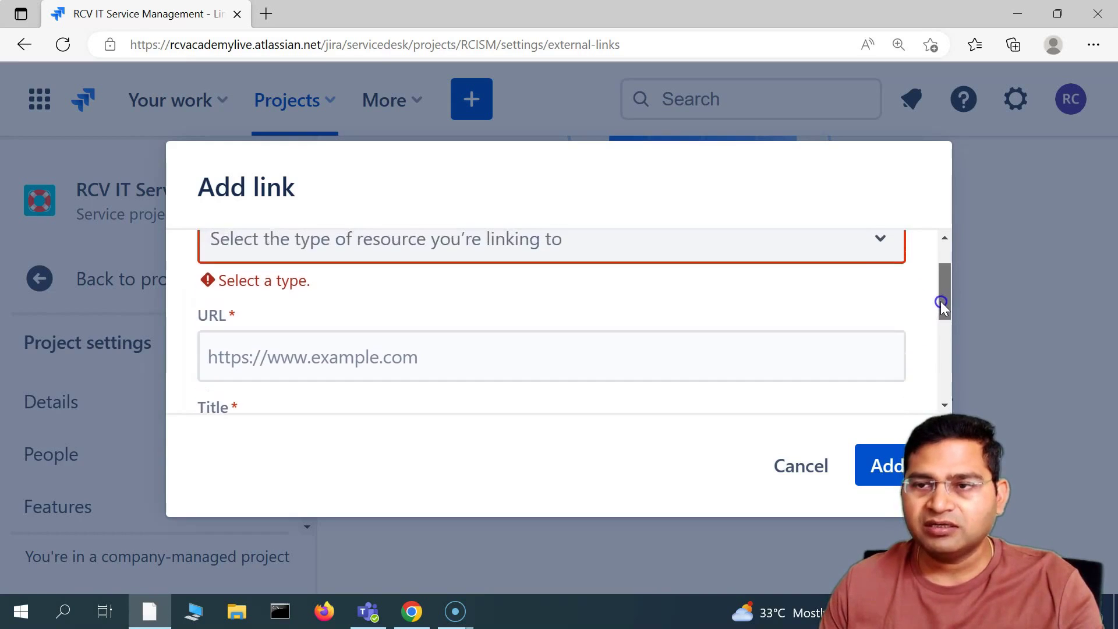
left_click(784, 258)
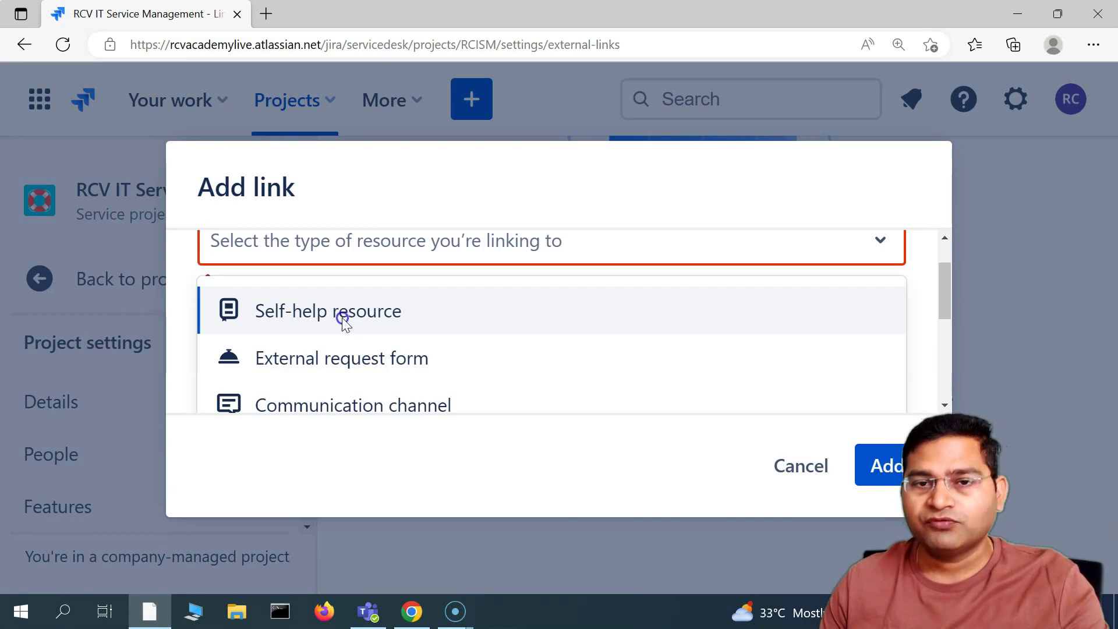
left_click(342, 317)
left_click(252, 332)
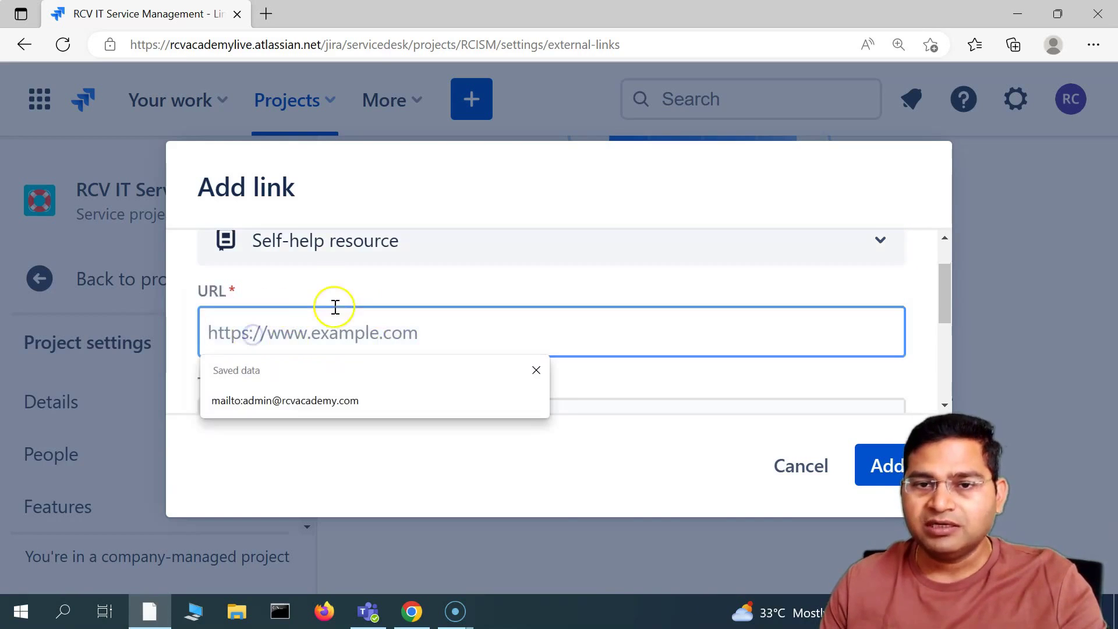
left_click(324, 287)
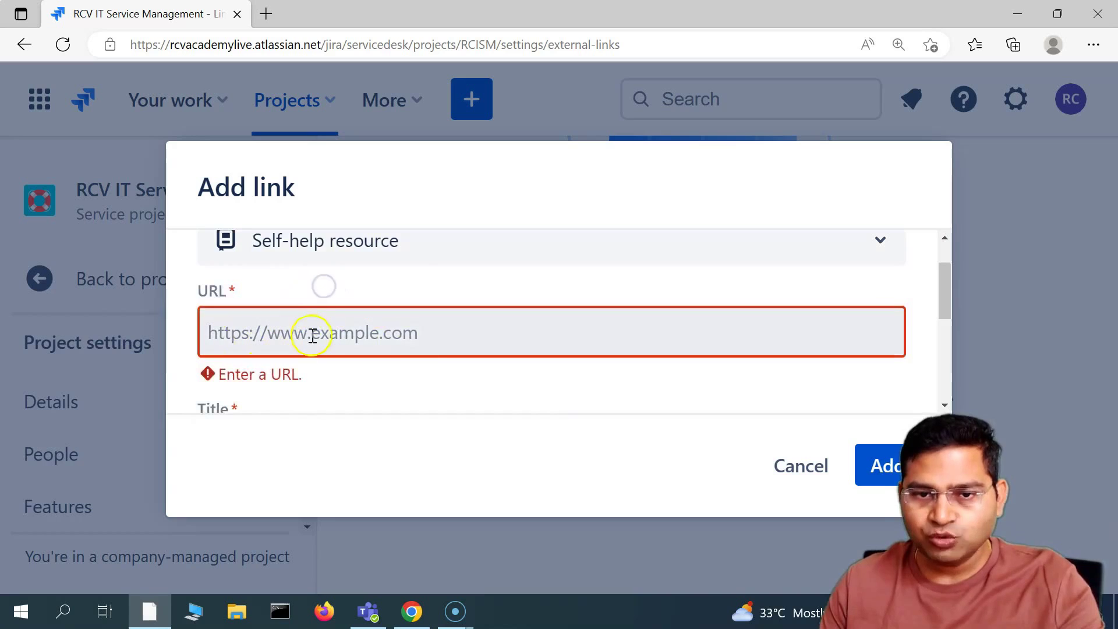
left_click(225, 333)
type("www")
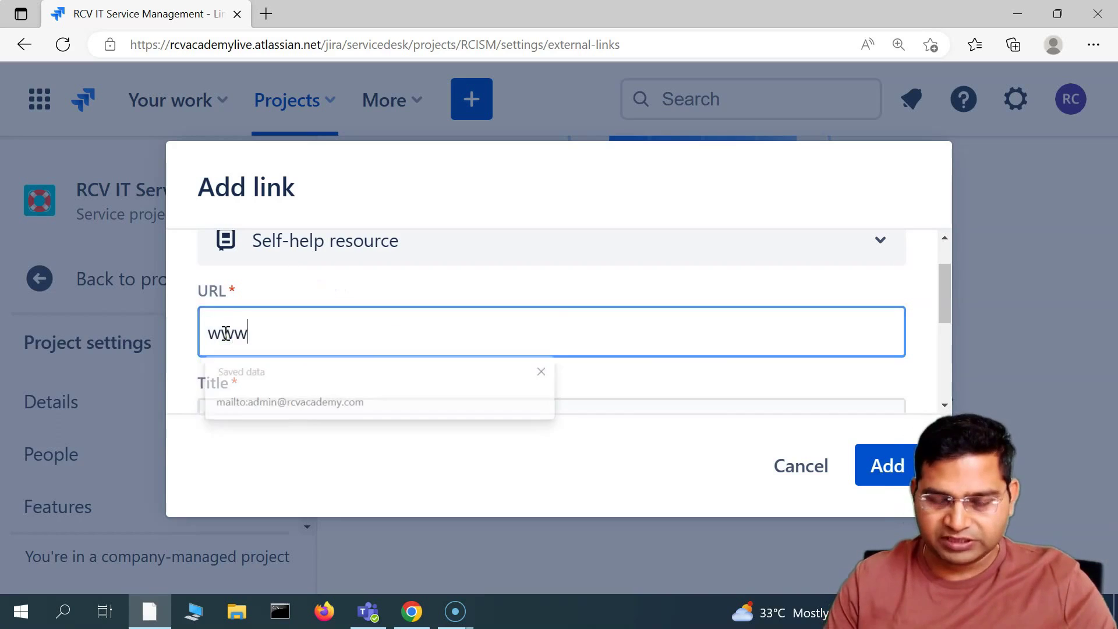
key("BackSpace")
key("BackSpace")
key("BackSpace")
left_click(198, 337)
type("https://trainin")
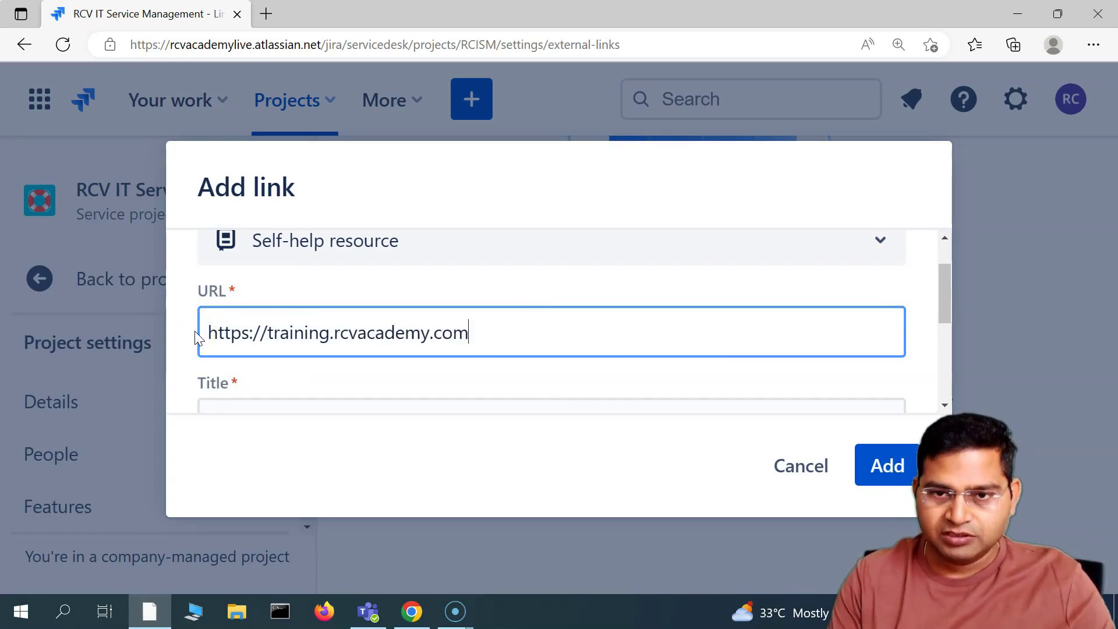
type("g.rcvacademy.com")
- Reopen the Add link form and refill the URL from the saved suggestion
left_click_drag(481, 332, 125, 344)
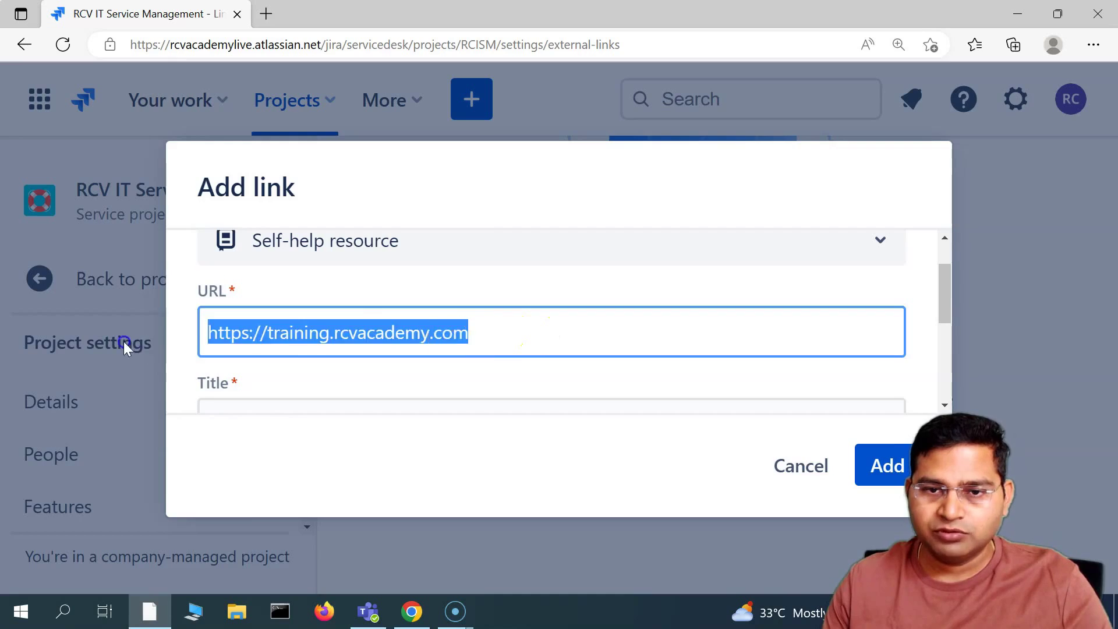
key("Escape")
scroll(771, 342, "down", 5)
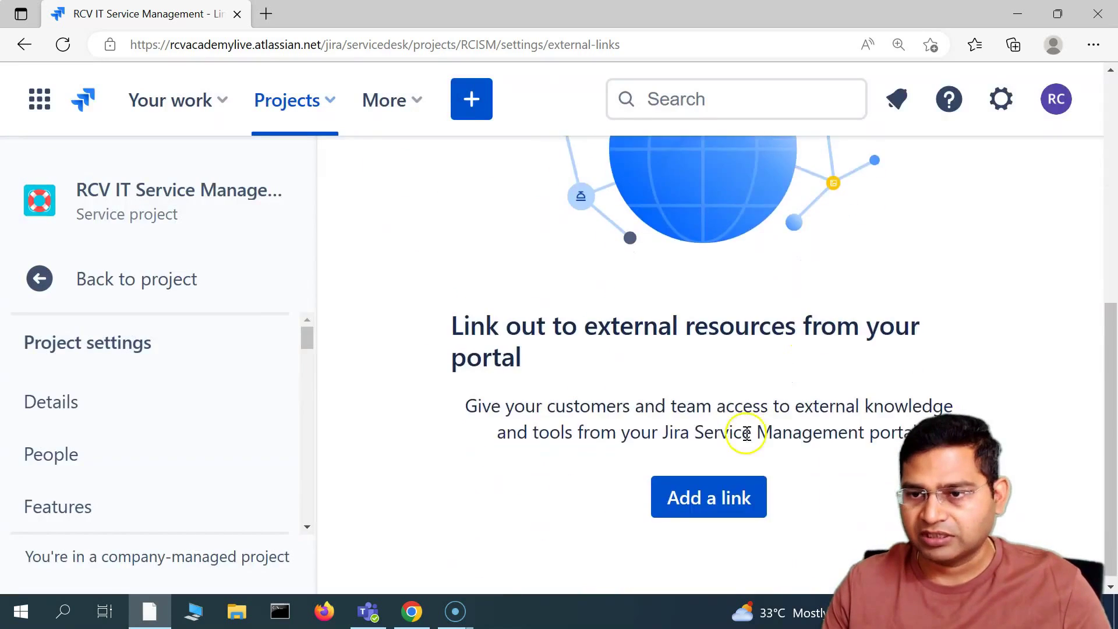
left_click(709, 497)
left_click(292, 384)
left_click(287, 486)
scroll(583, 301, "down", 2)
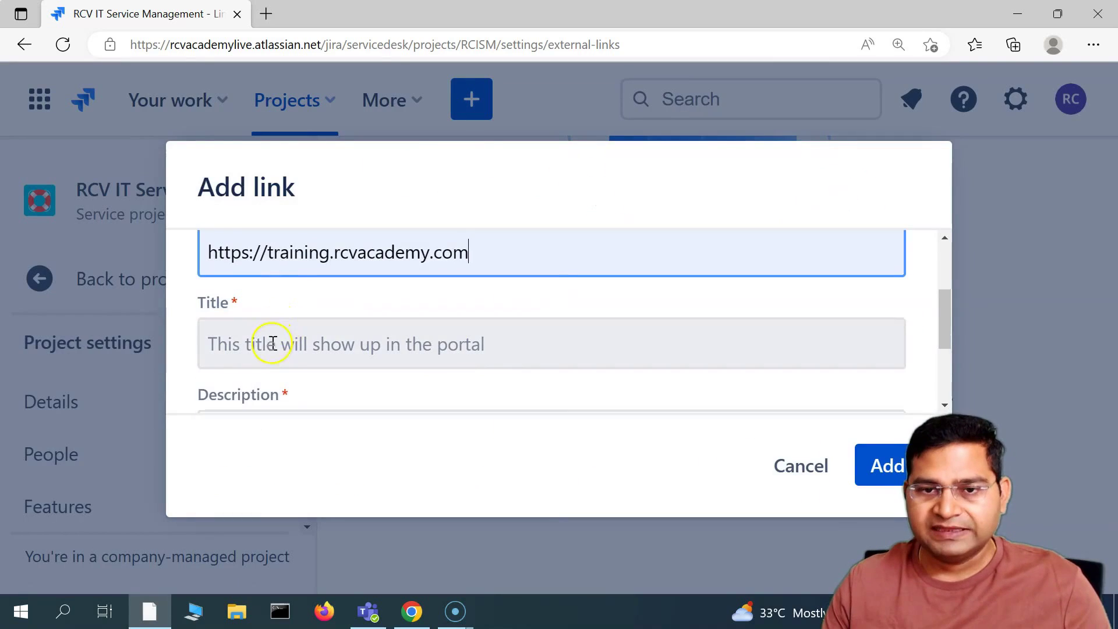
- Title the link 'More blog posts and training videos' and paste that text as its Description
left_click(272, 348)
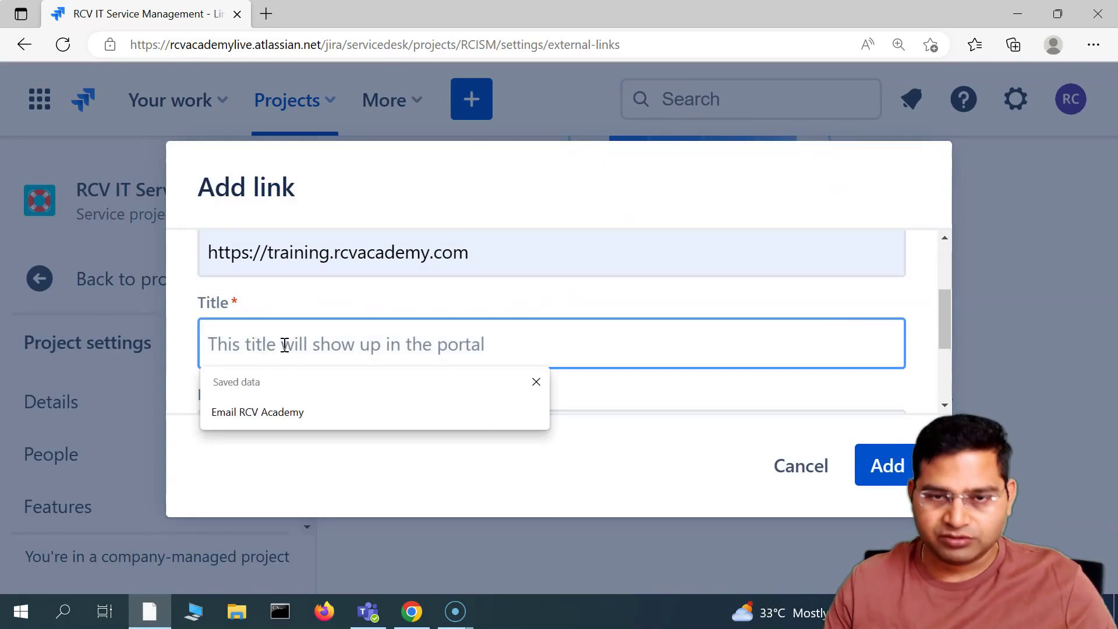
type("More blog posts and videos")
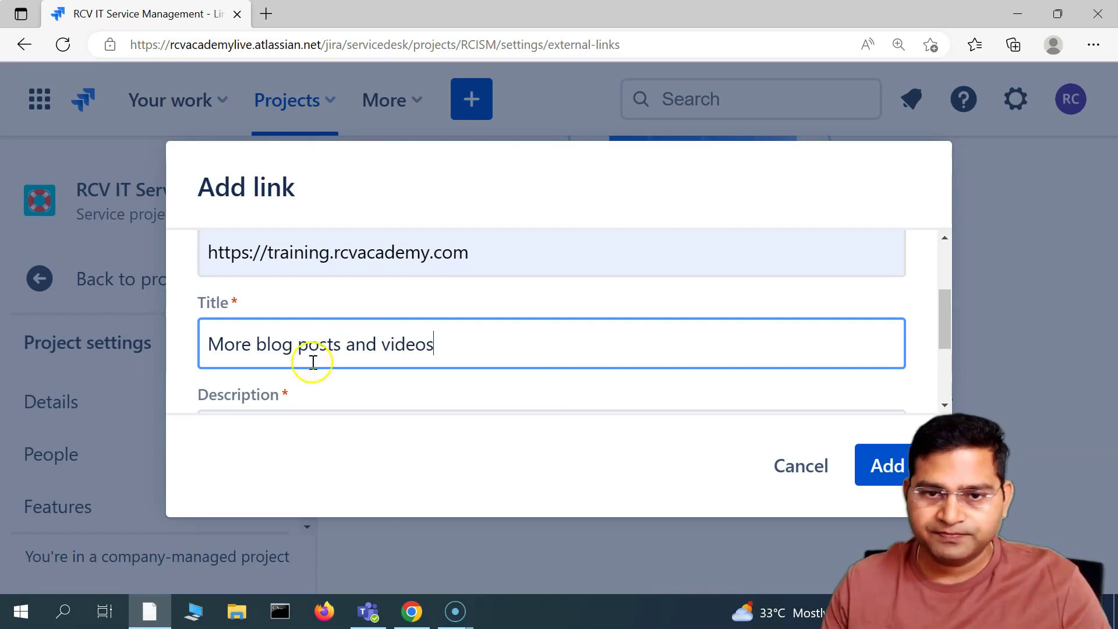
type("training")
scroll(512, 260, "down", 2)
left_click_drag(512, 260, 210, 267)
key("ctrl+c")
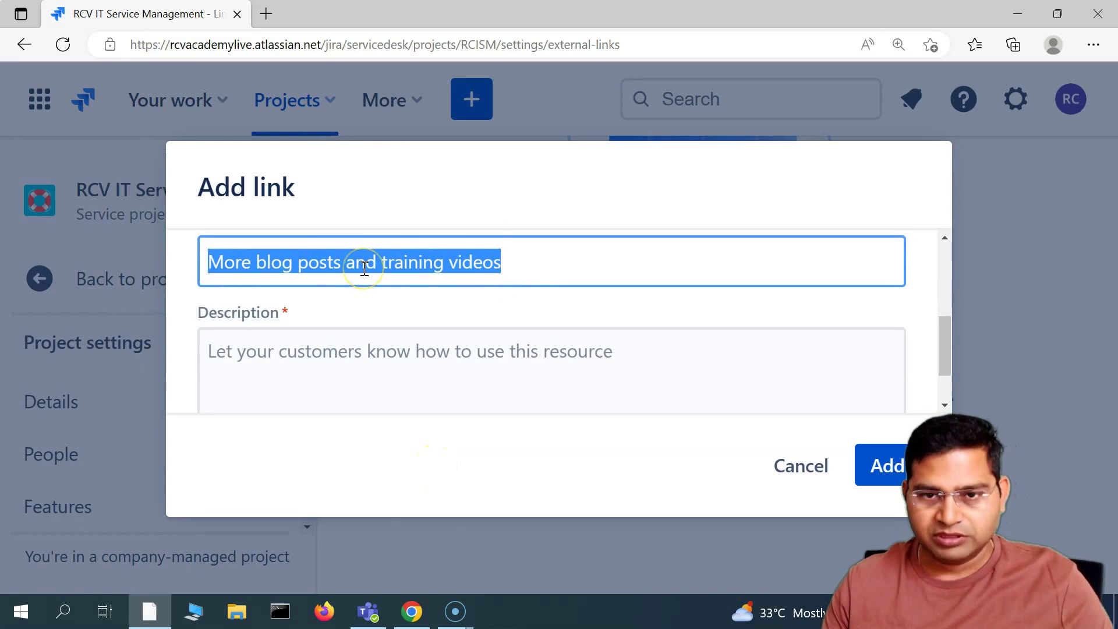
left_click(328, 359)
key("ctrl+v")
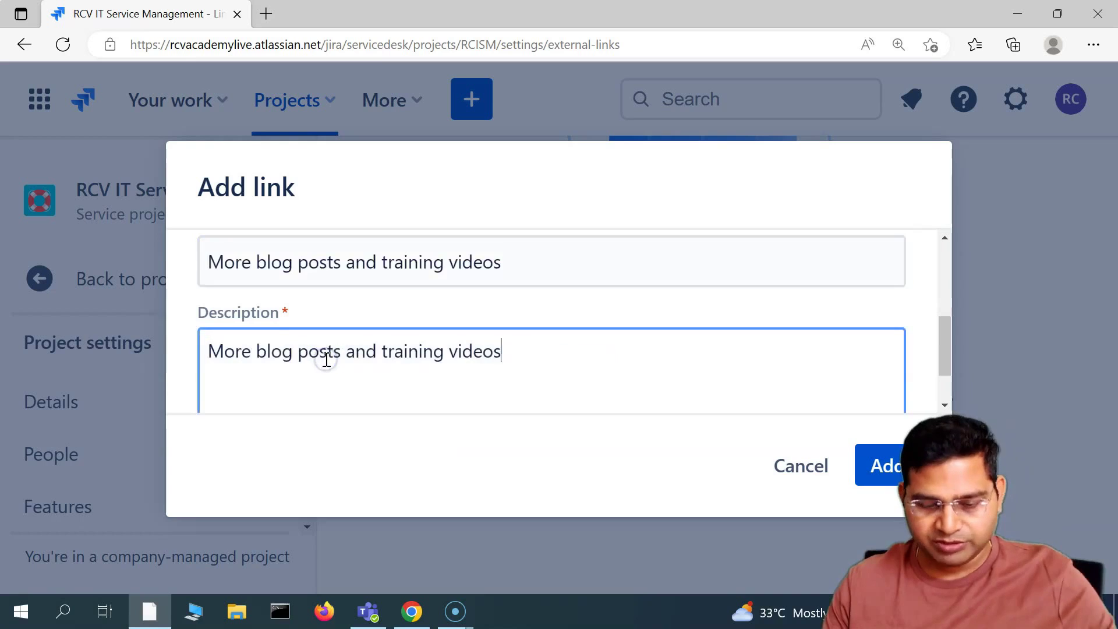
scroll(297, 319, "up", 3)
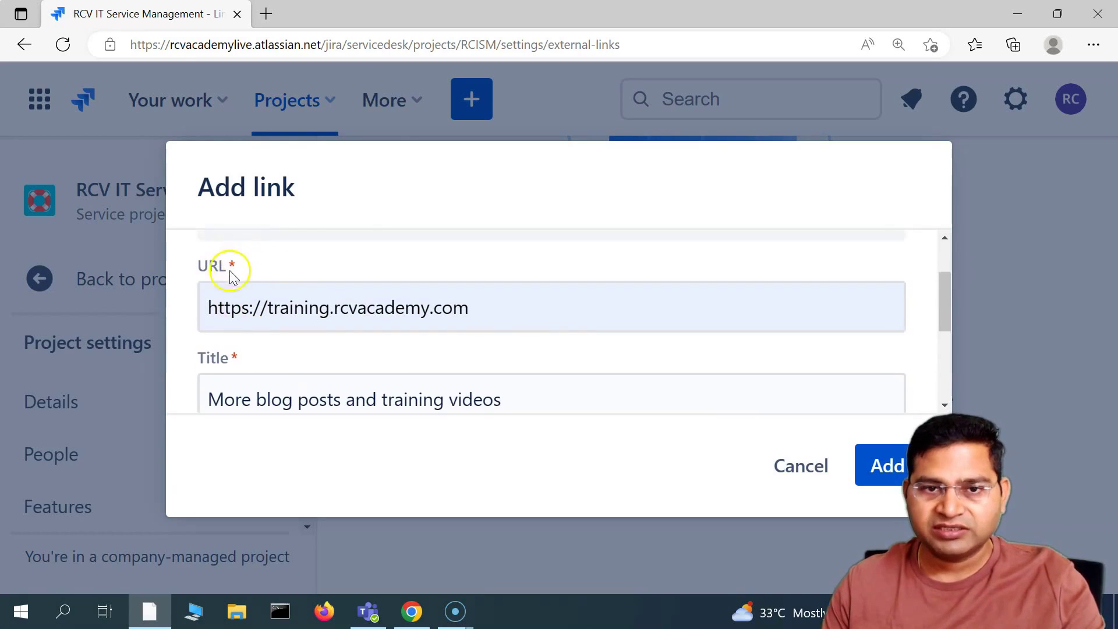
scroll(256, 262, "up", 2)
scroll(262, 294, "down", 5)
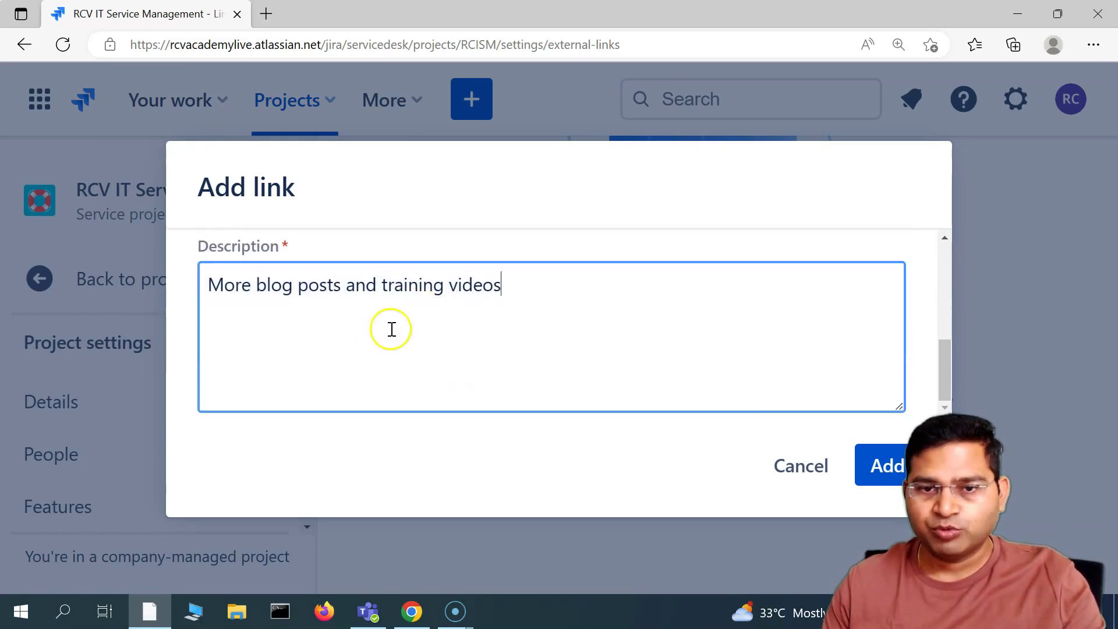
- Add the link, close the 'Link added' toast, and open then cancel a new Add link dialog
left_click(901, 471)
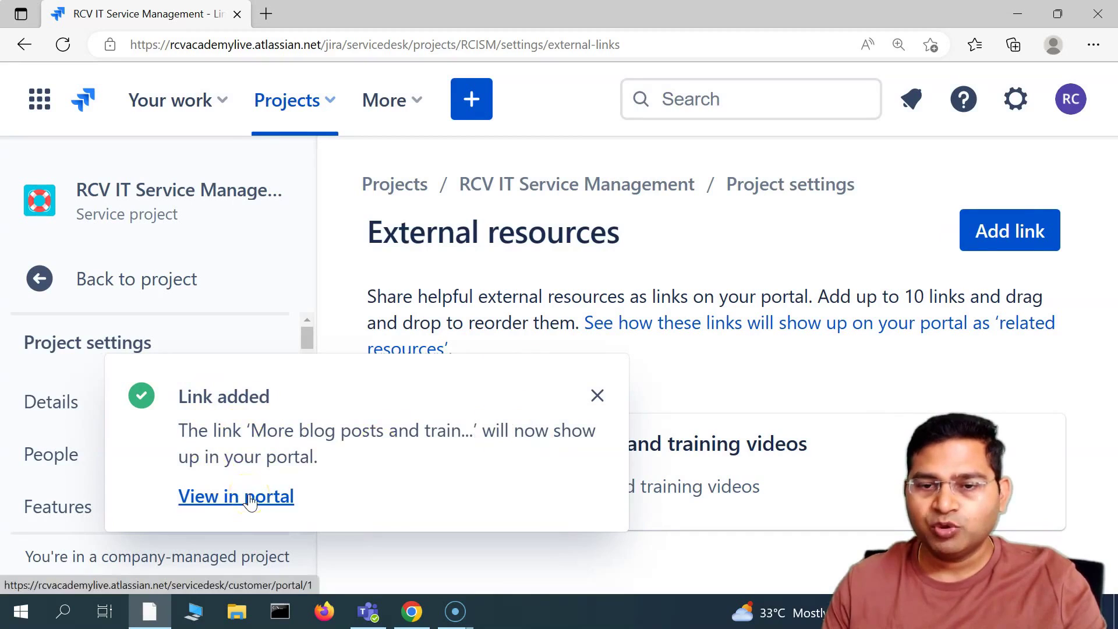
left_click(597, 395)
left_click(1009, 228)
left_click(770, 473)
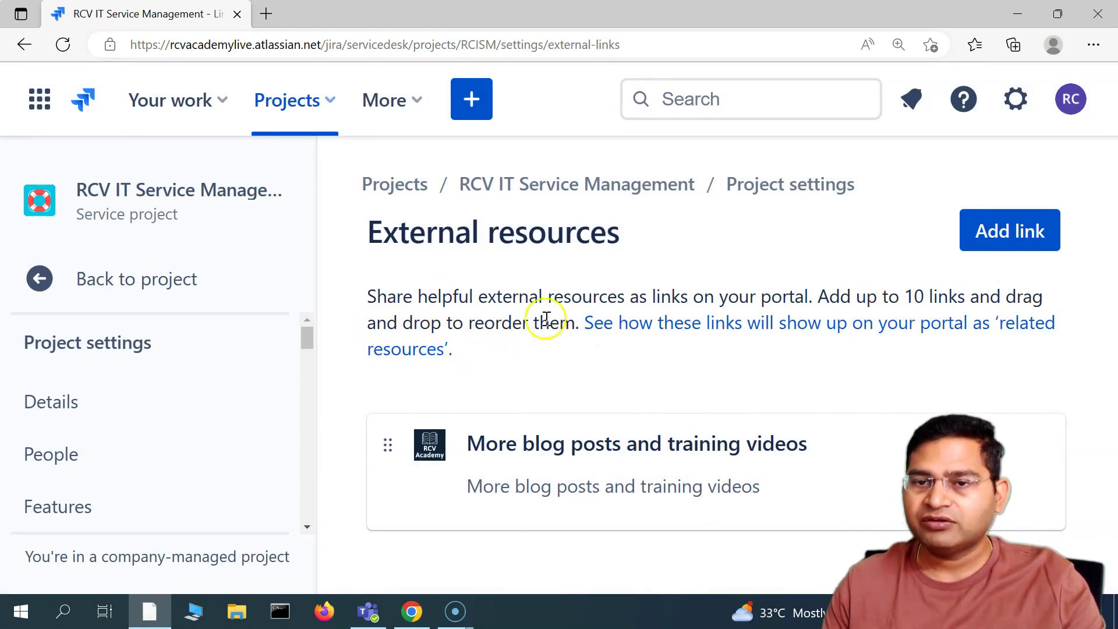
left_click(1001, 232)
left_click(358, 300)
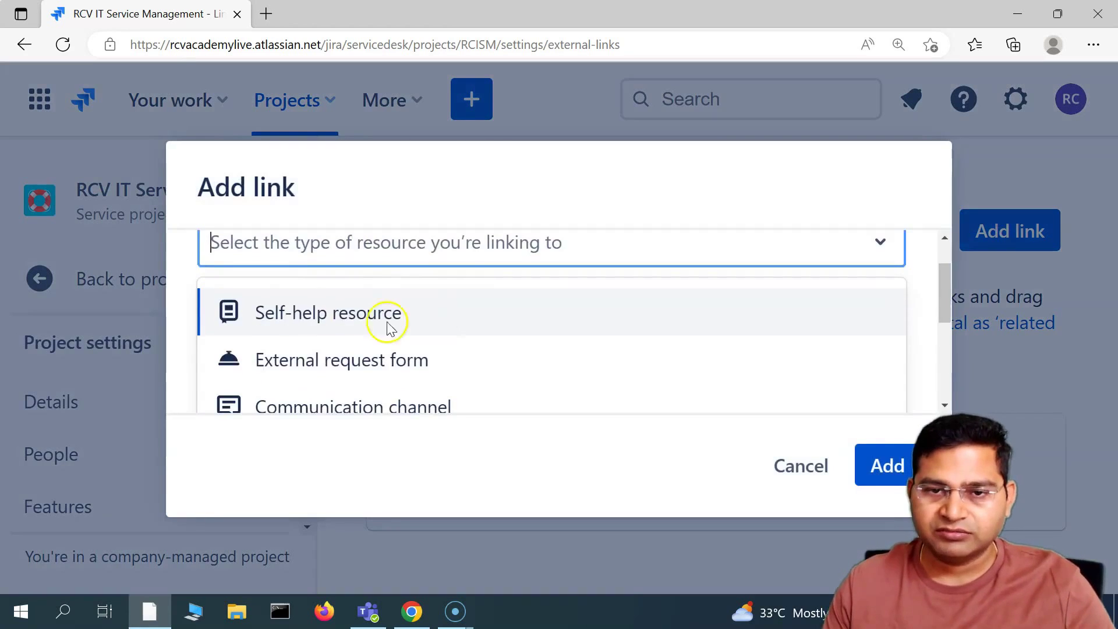
left_click(338, 376)
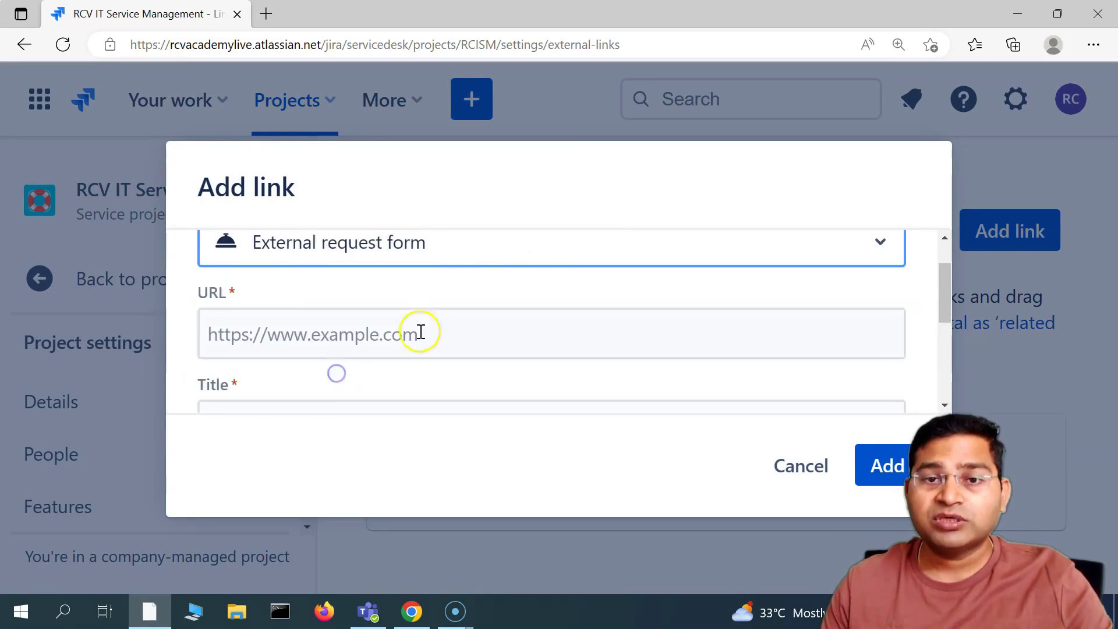
left_click(263, 387)
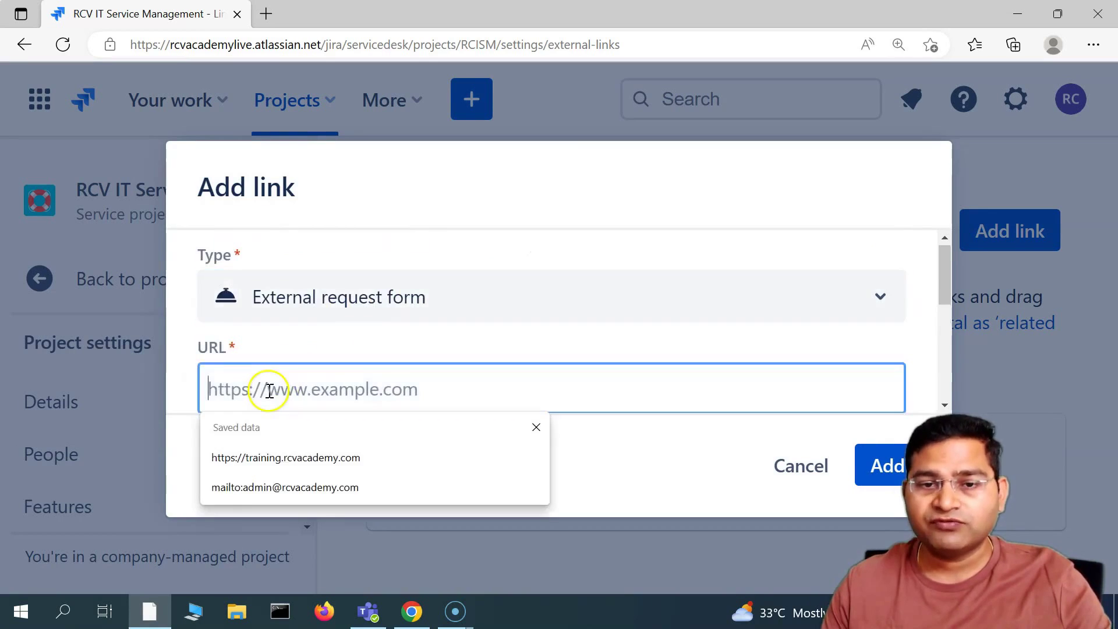
left_click(278, 456)
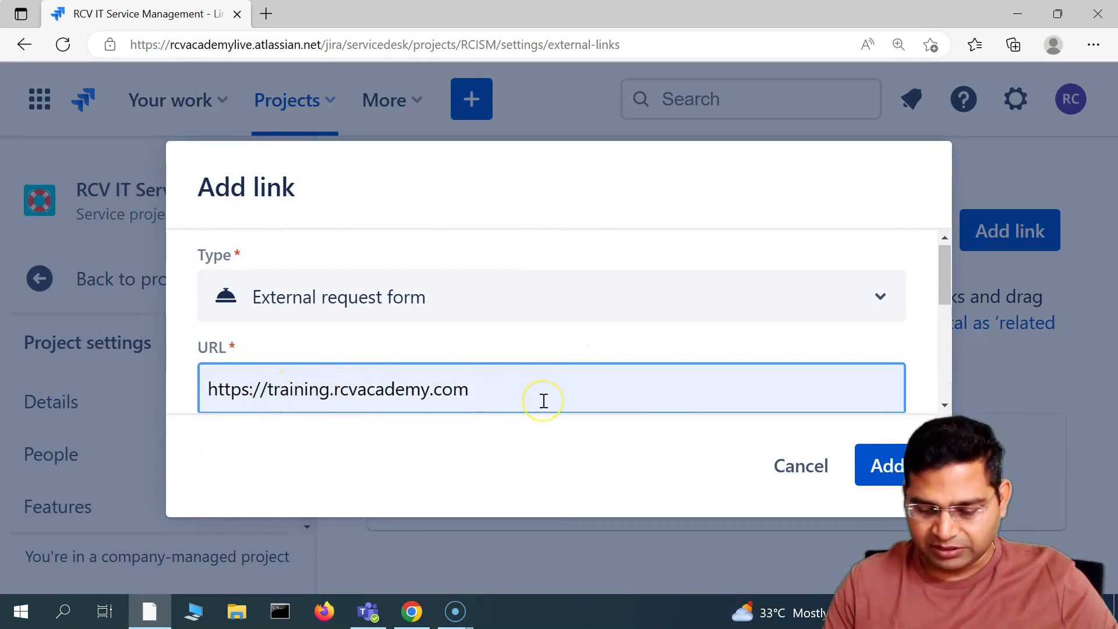
type("/forms")
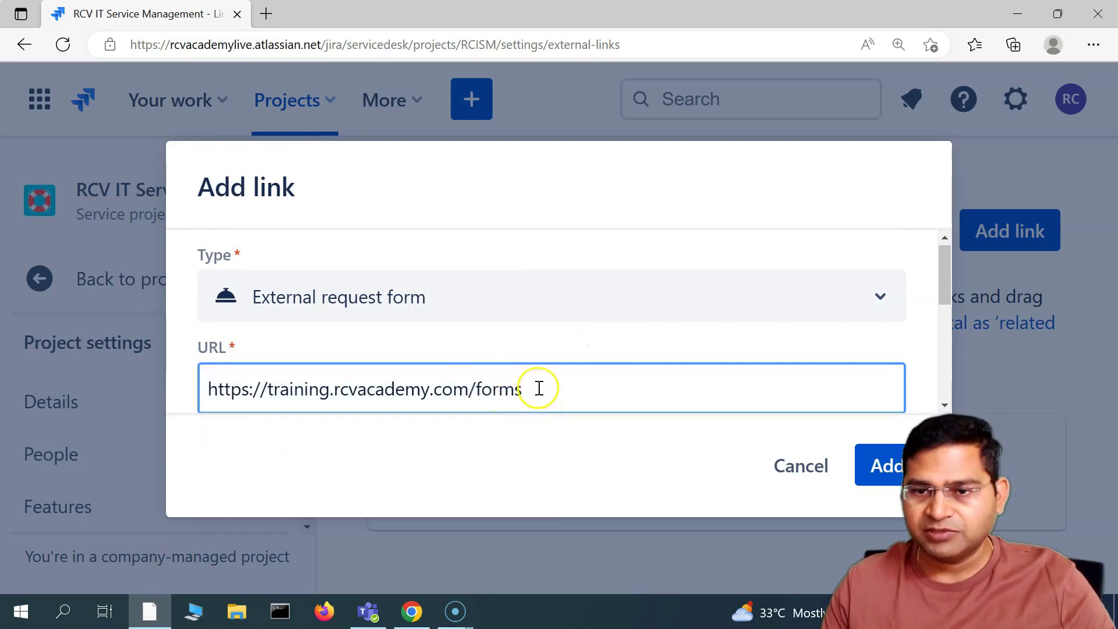
left_click_drag(539, 388, 201, 387)
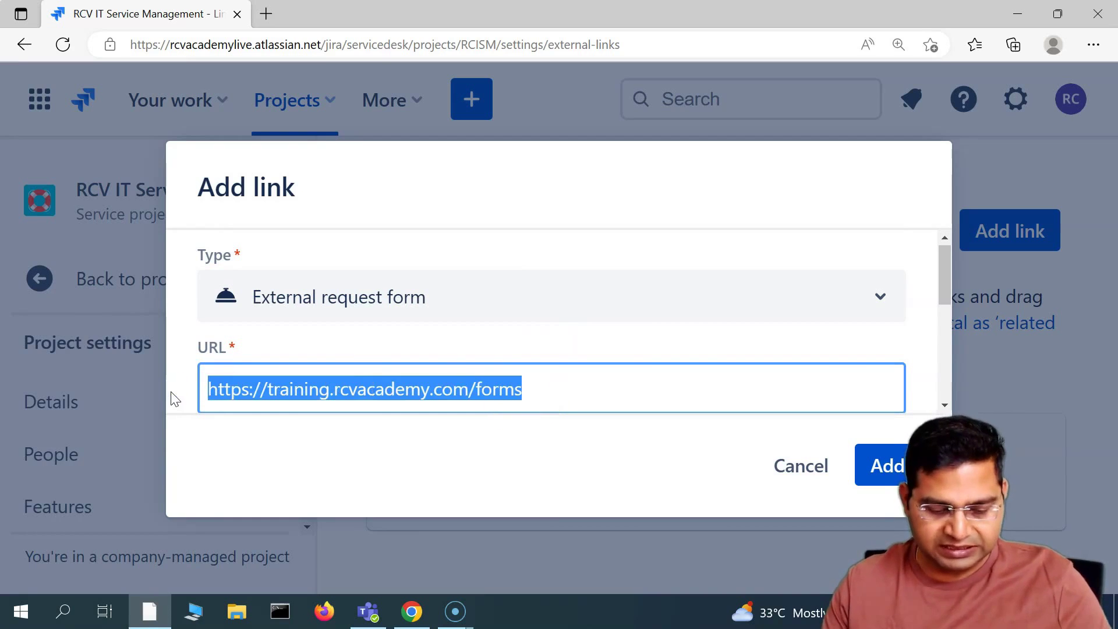
left_click(473, 349)
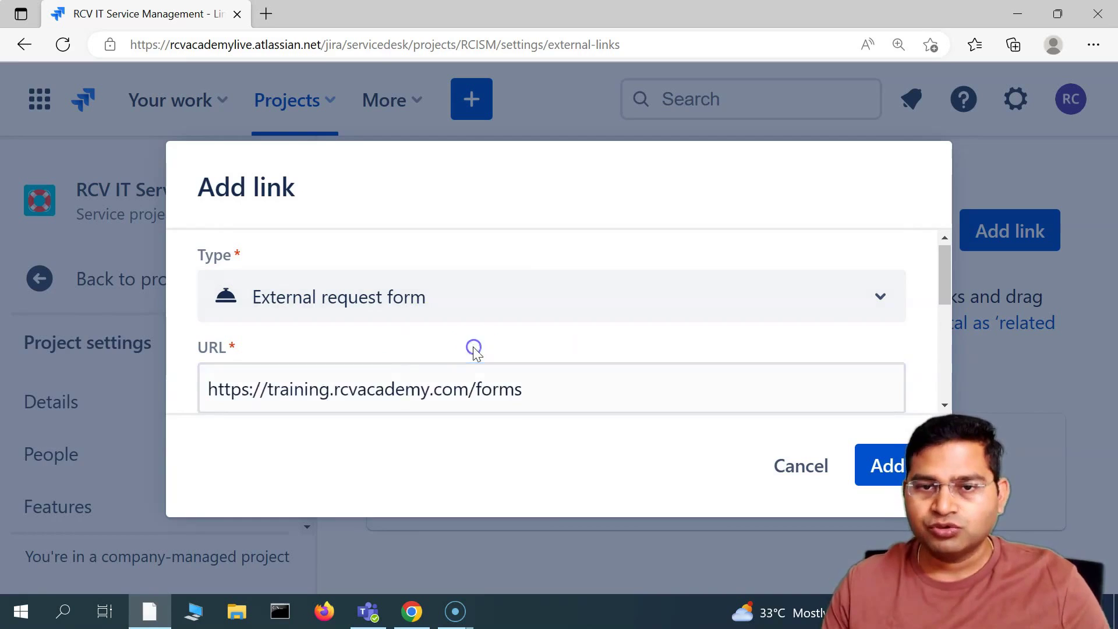
- Title it 'External RCV Academy request form', paste the description, and save the link
scroll(473, 326, "down", 2)
left_click(304, 366)
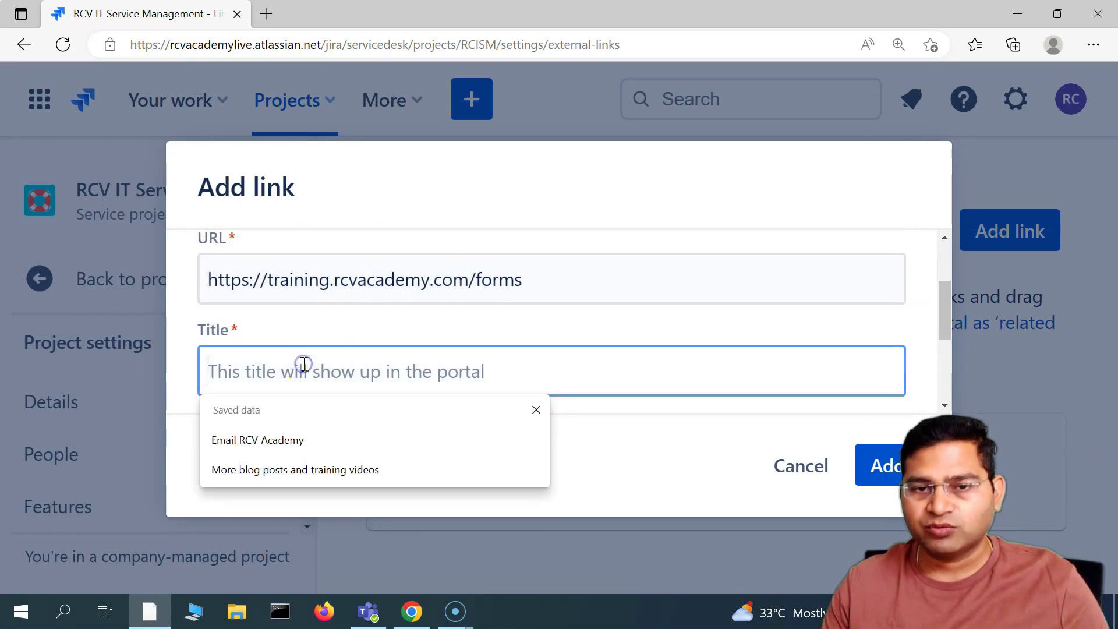
type("Extrenal RCV Academy request forms")
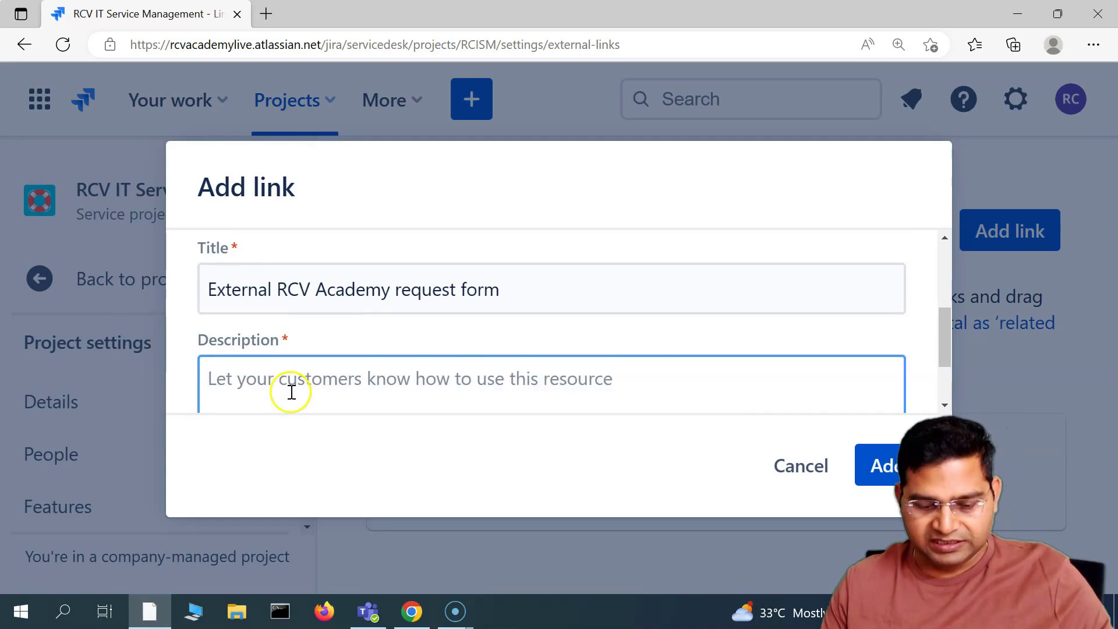
type("External RCV Academy request form")
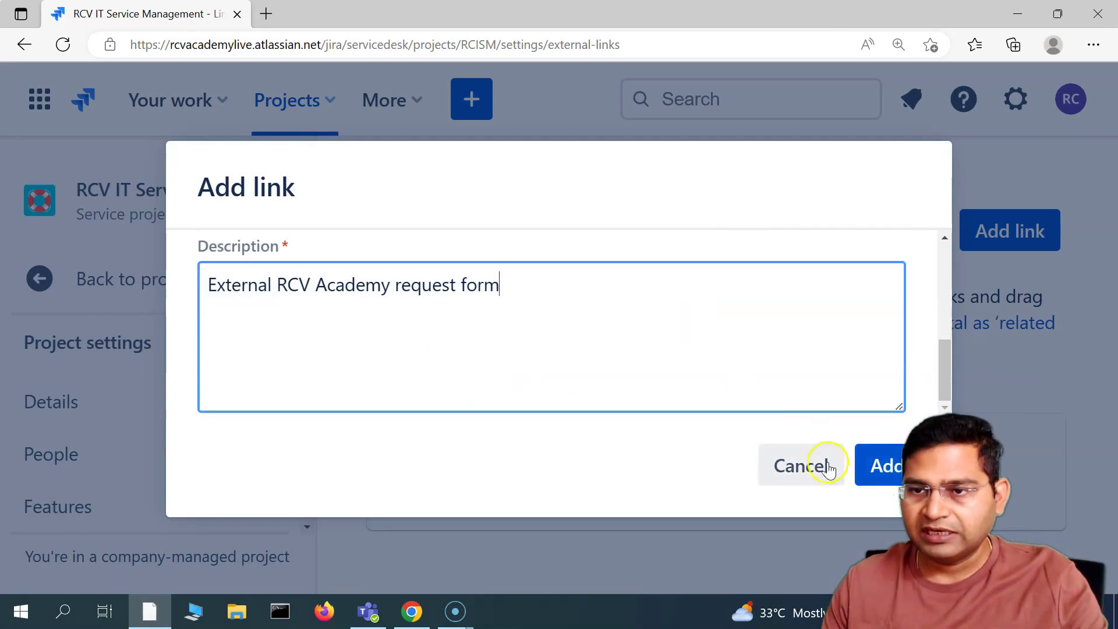
left_click(880, 466)
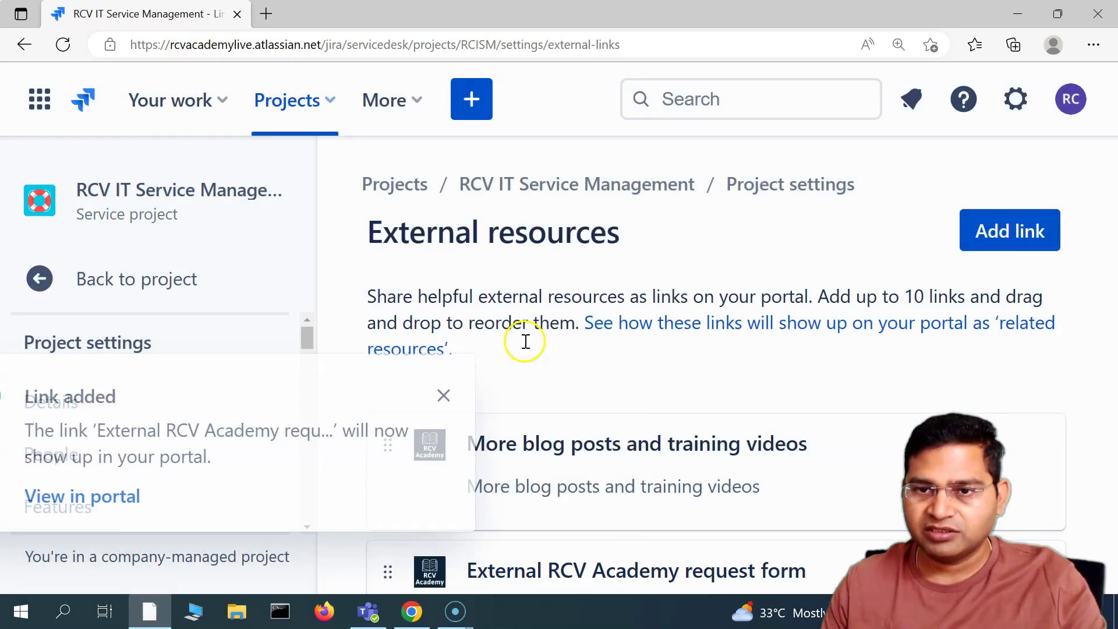
left_click(598, 398)
scroll(670, 479, "down", 2)
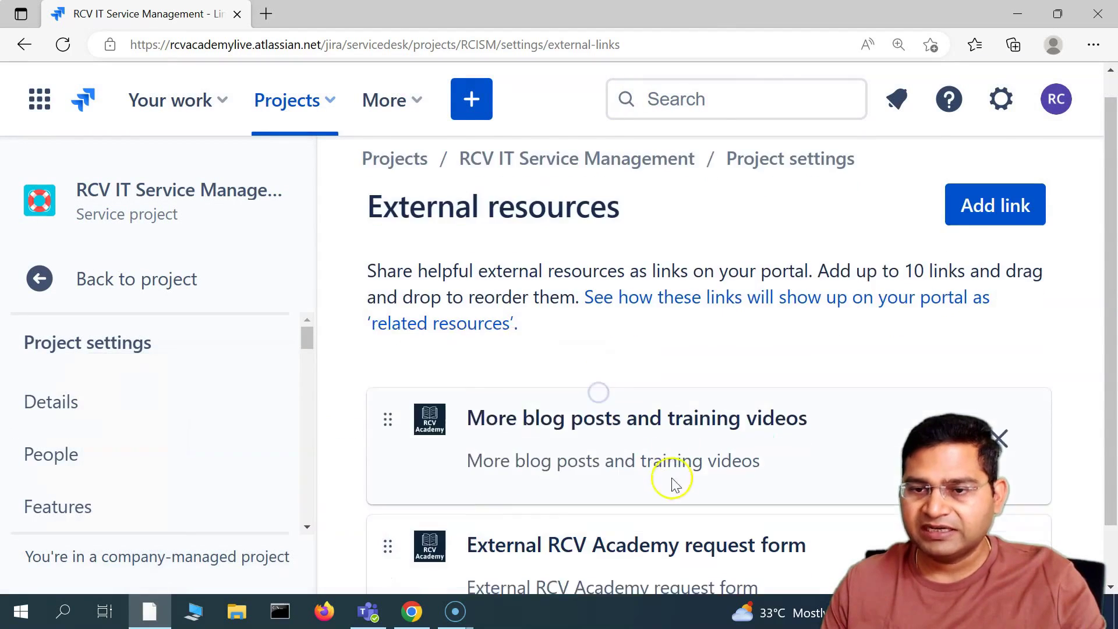
scroll(704, 492, "up", 2)
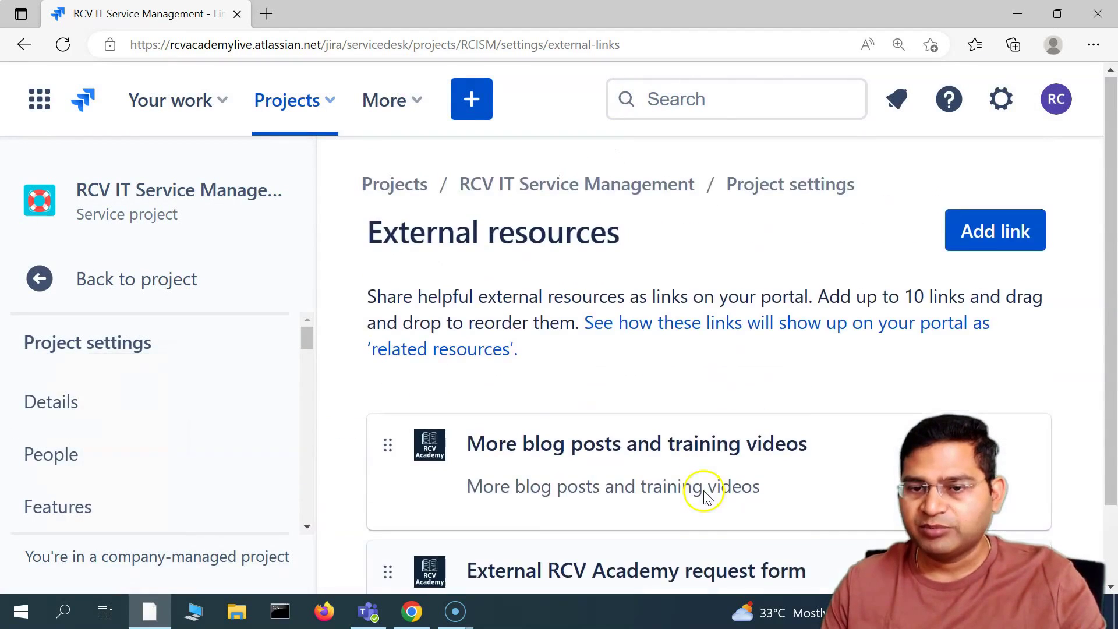
- Start a third link as a Communication channel using the saved mailto e-mail URL
left_click(998, 231)
left_click(413, 322)
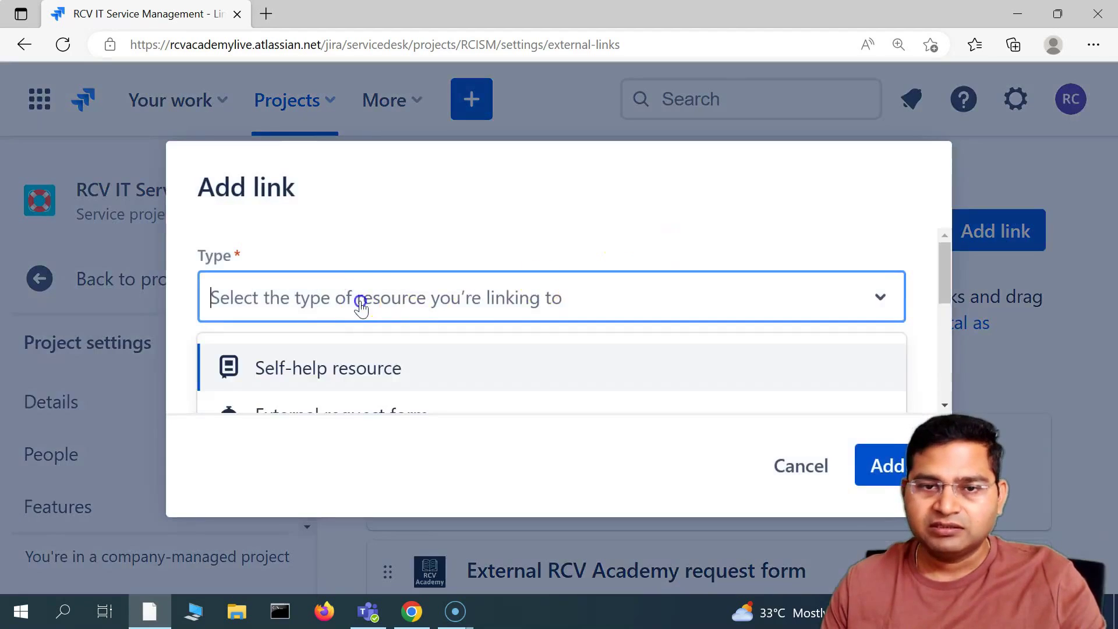
mouse_move(946, 274)
left_mouse_down()
mouse_move(945, 293)
mouse_move(945, 283)
left_mouse_up()
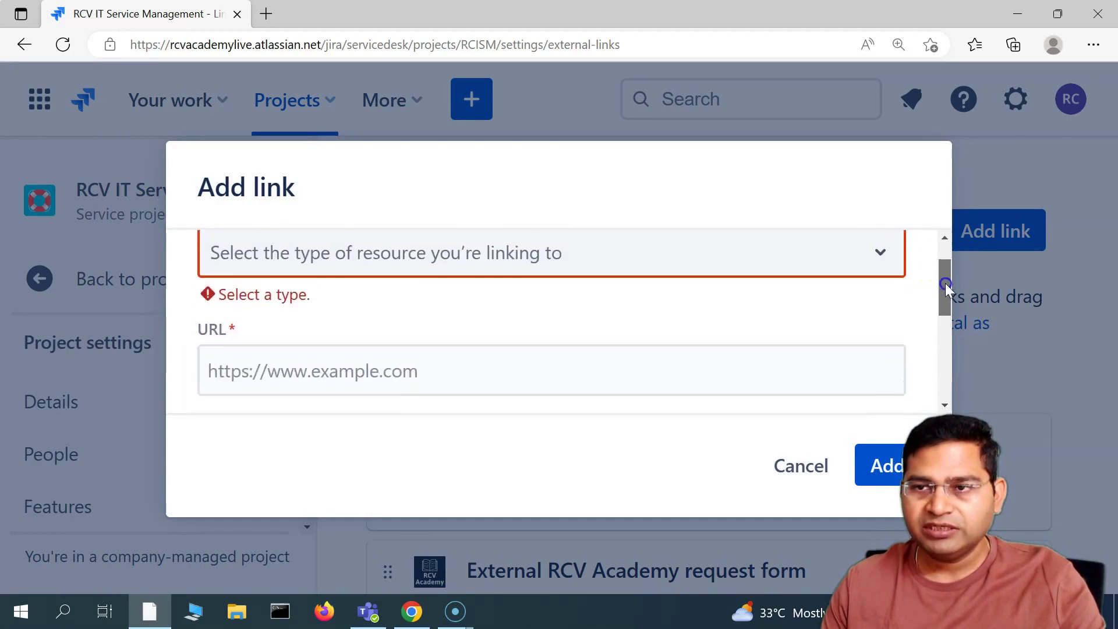
left_click(408, 244)
left_click(405, 404)
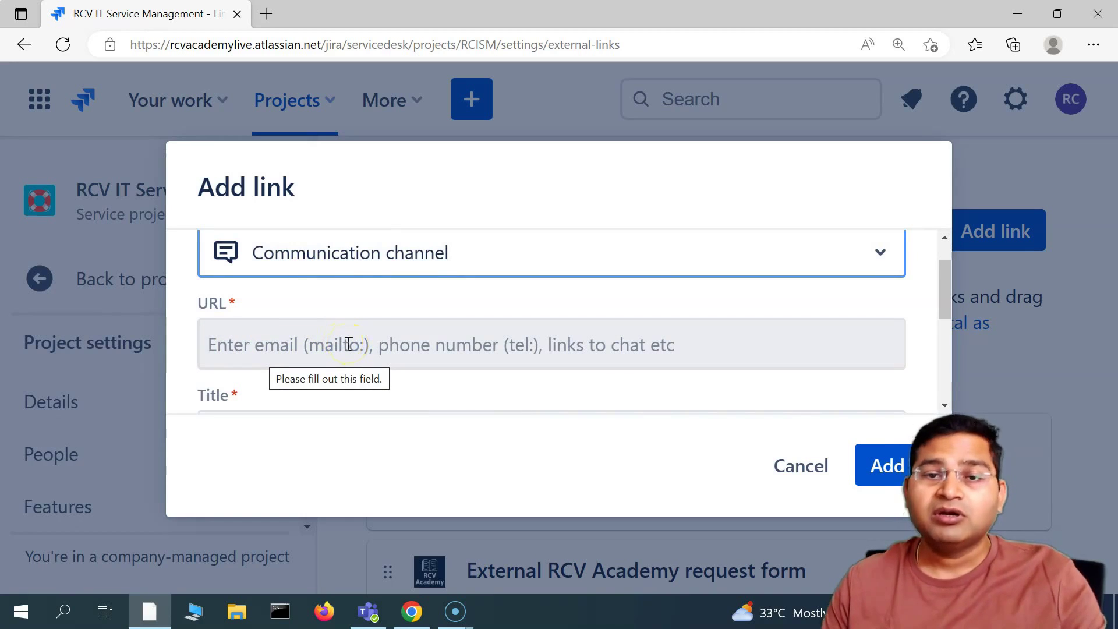
left_click(288, 344)
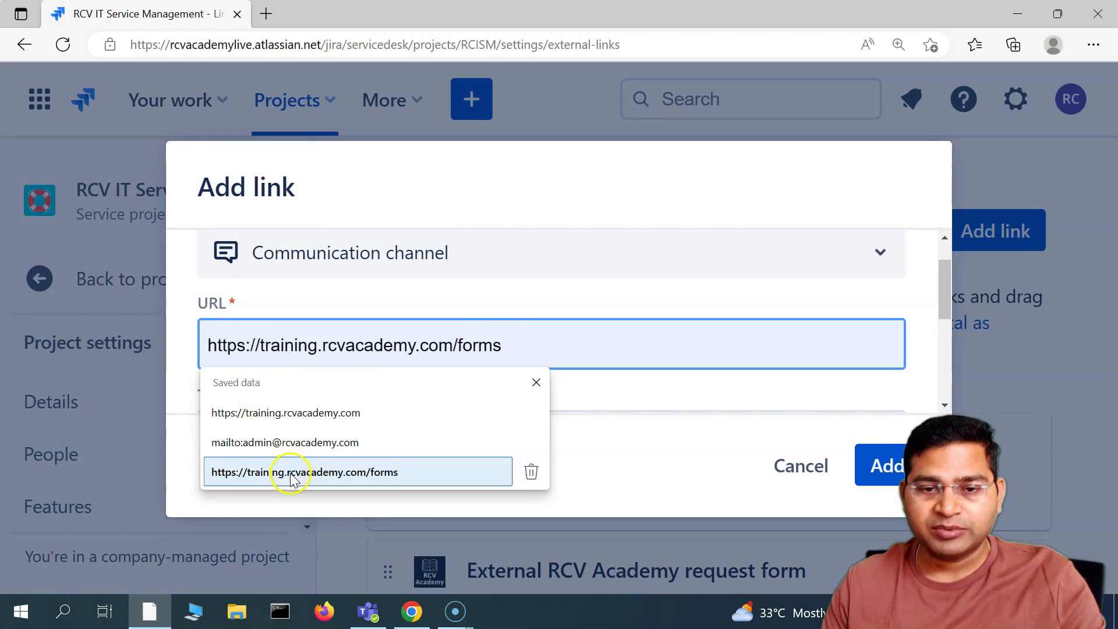
left_click(298, 443)
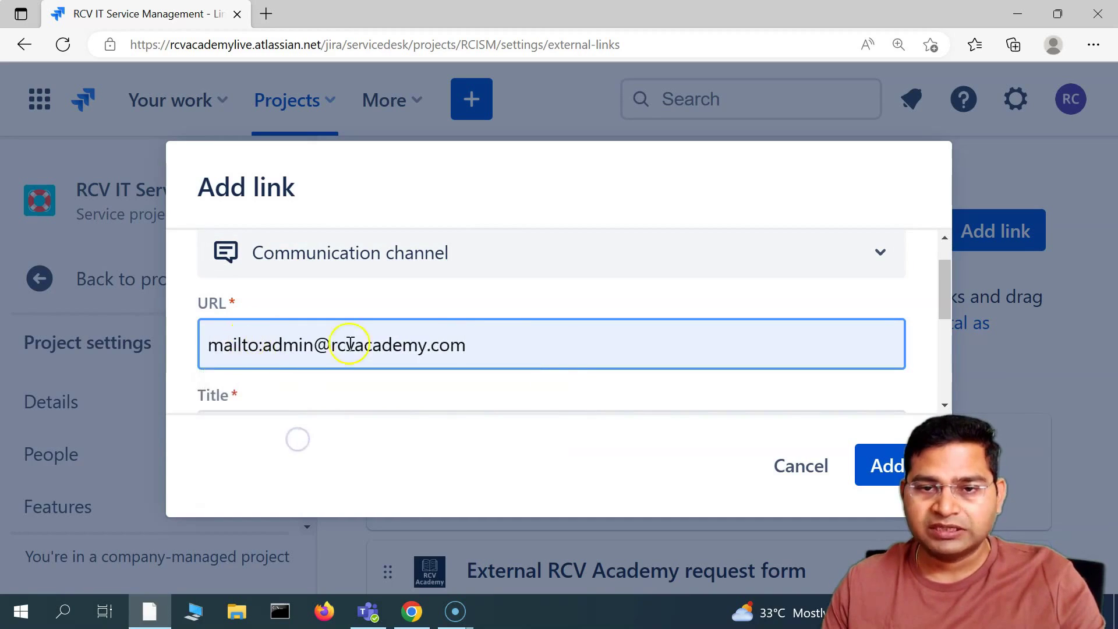
- Title it 'Email RCV Academy' and copy that title into the Description
scroll(304, 379, "down", 1)
left_click(304, 379)
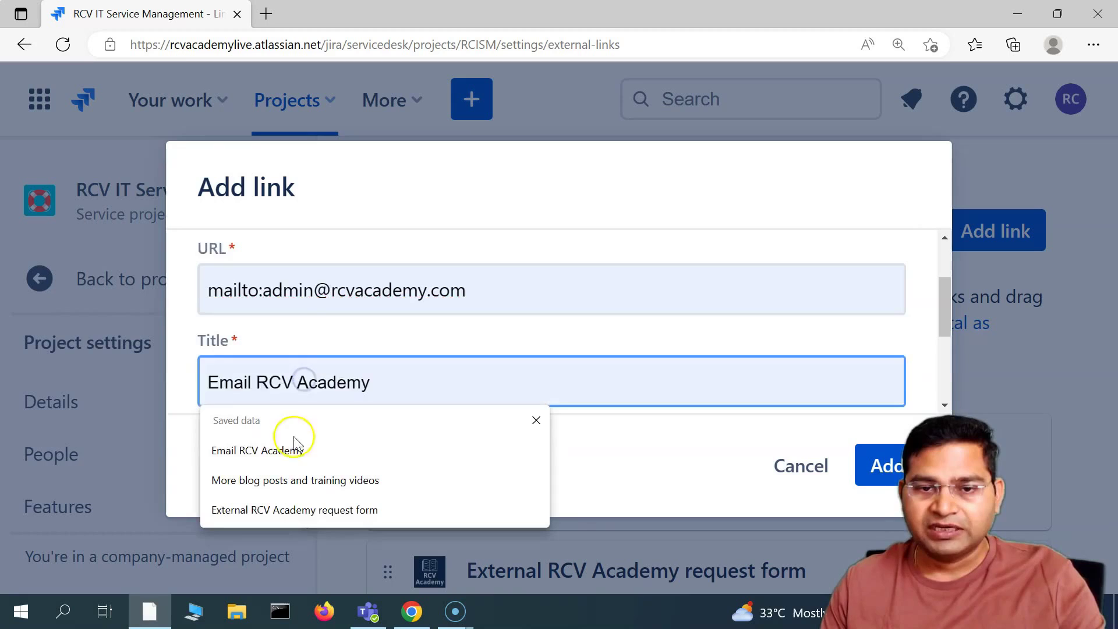
left_click(292, 451)
scroll(588, 343, "down", 2)
left_click(320, 337)
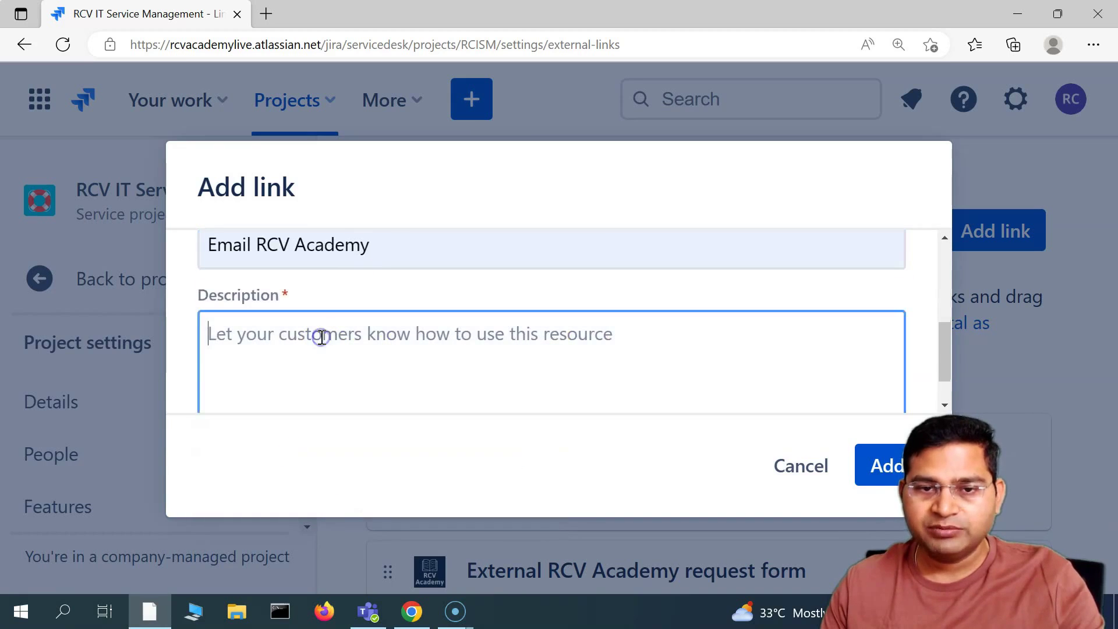
left_click_drag(379, 248, 192, 250)
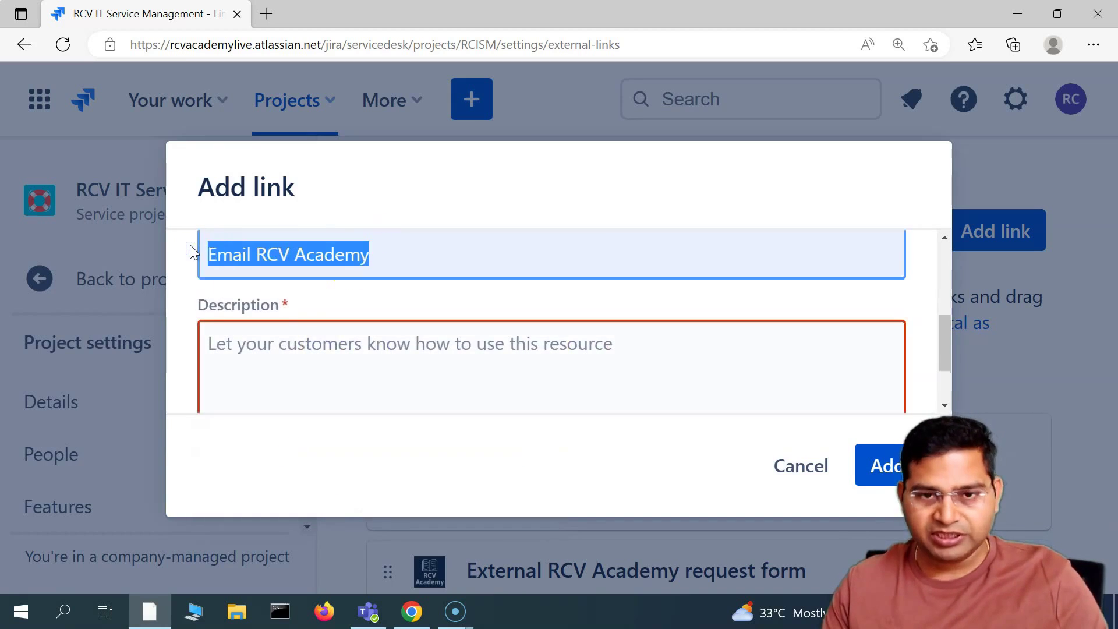
key("ctrl+c")
left_click(522, 367)
key("ctrl+v")
scroll(527, 370, "down", 1)
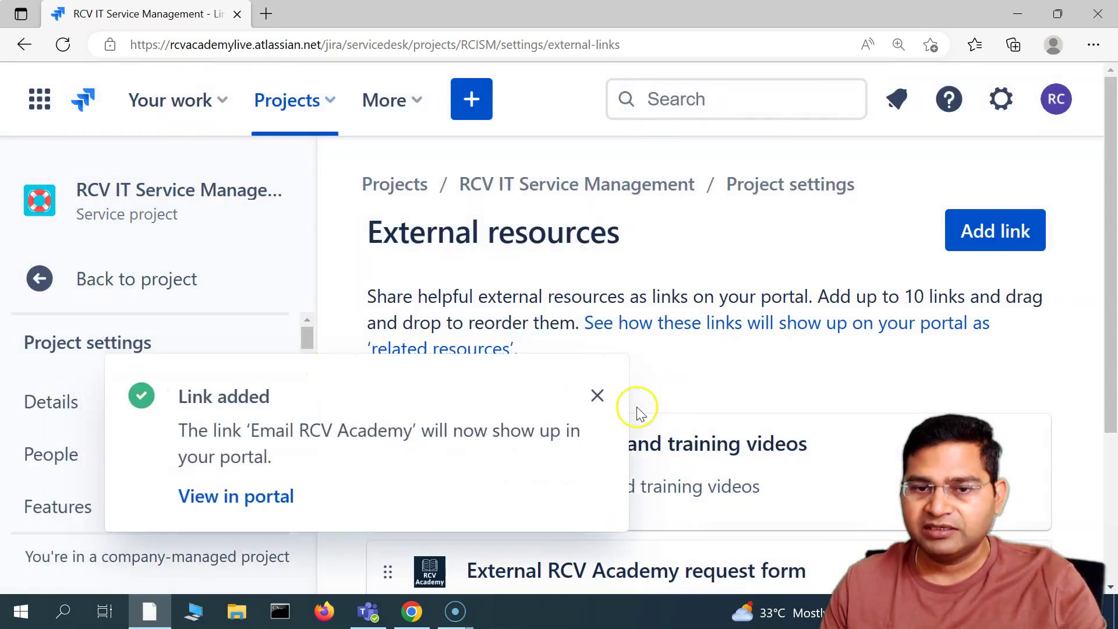
- Dismiss the toast and start a fourth link of type Communication channel
left_click(599, 397)
left_click(1004, 236)
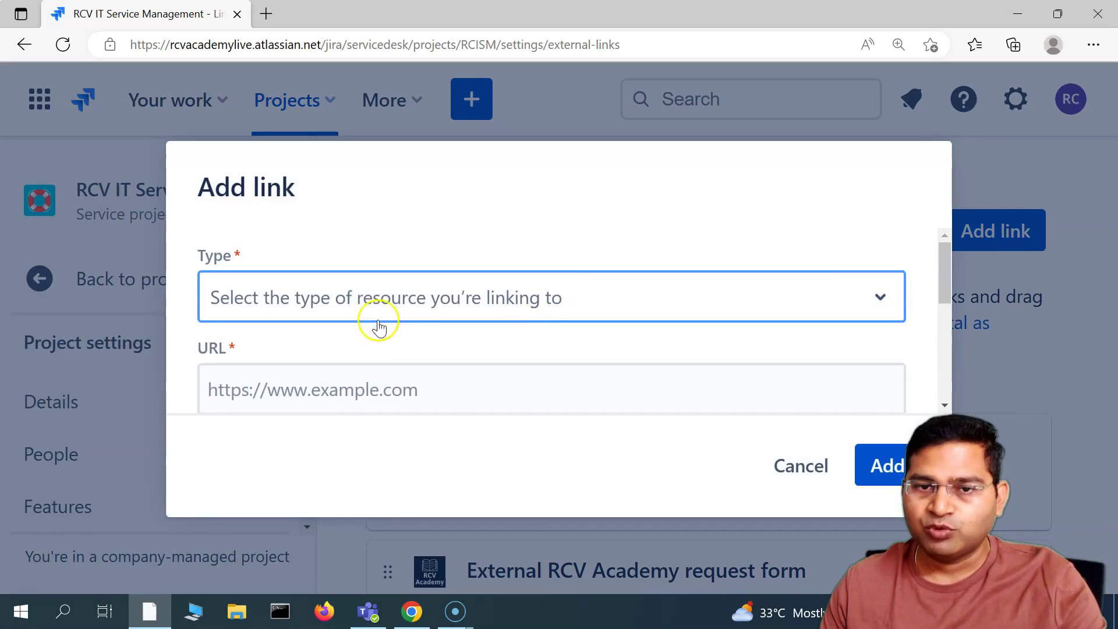
left_click(524, 306)
scroll(836, 315, "down", 1)
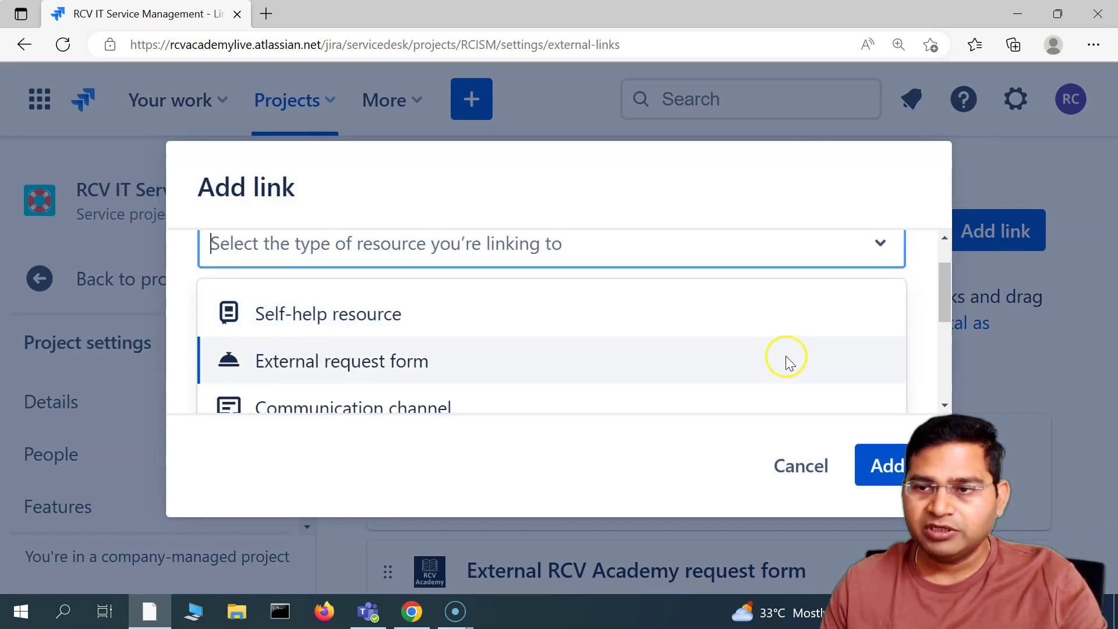
left_click(373, 402)
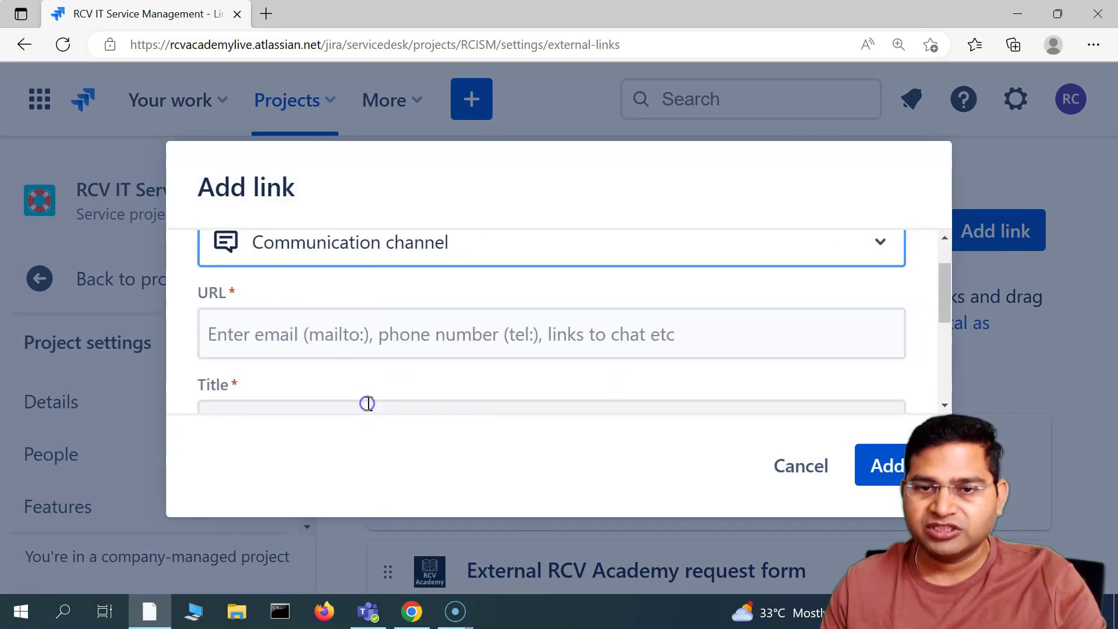
- Enter a tel: phone-number URL, title it 'Phone numbers', and save the Call us link
left_click(345, 344)
type("tel:0444444444")
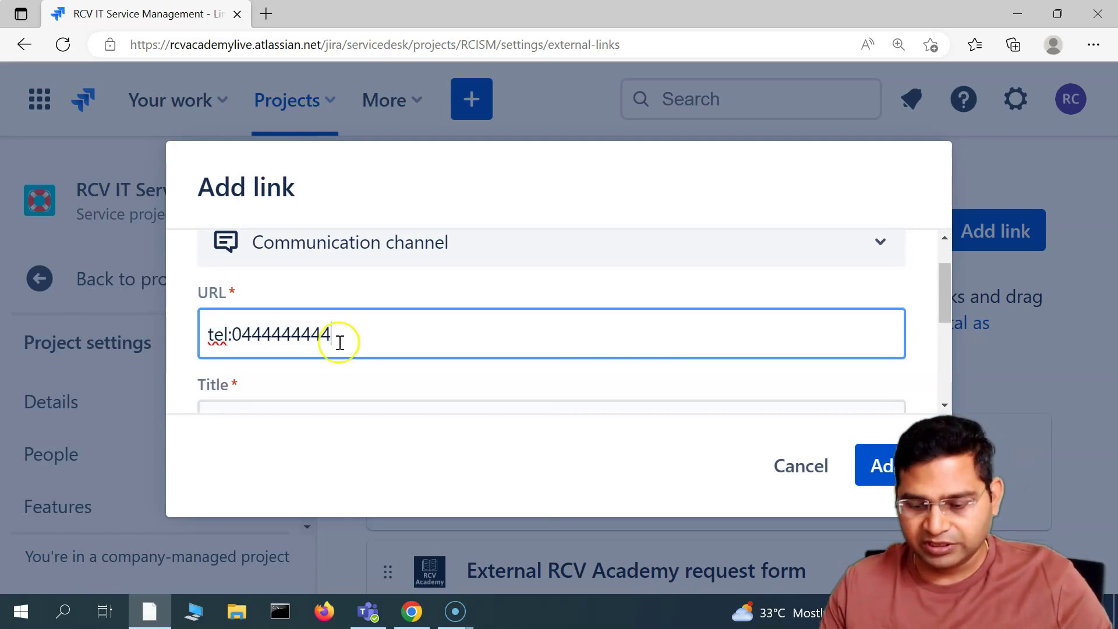
key("BackSpace")
key("Tab")
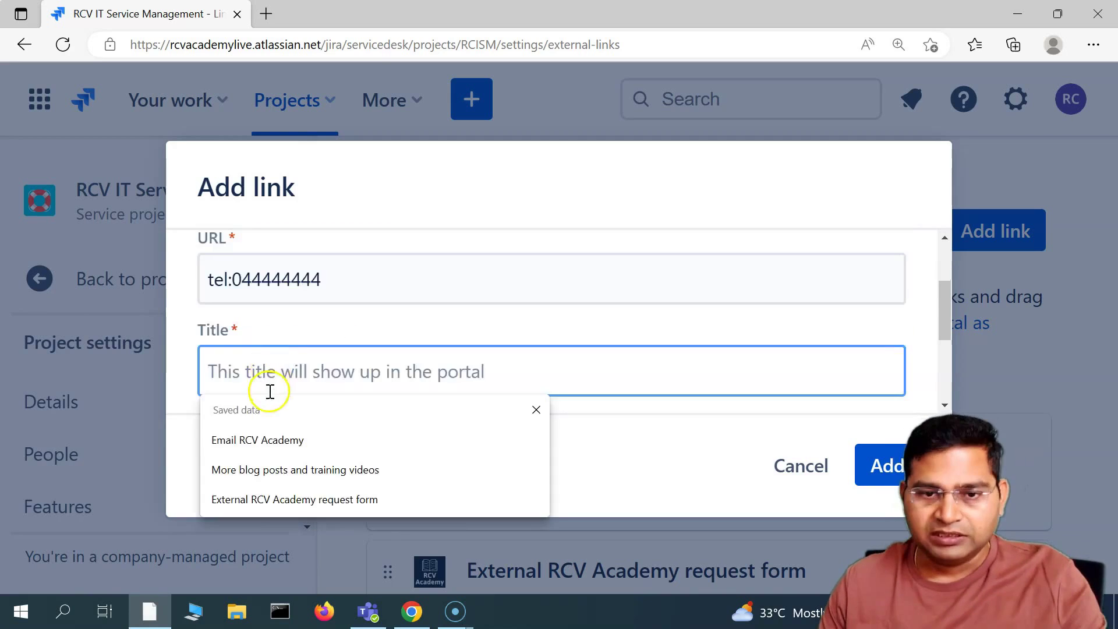
type("Phone")
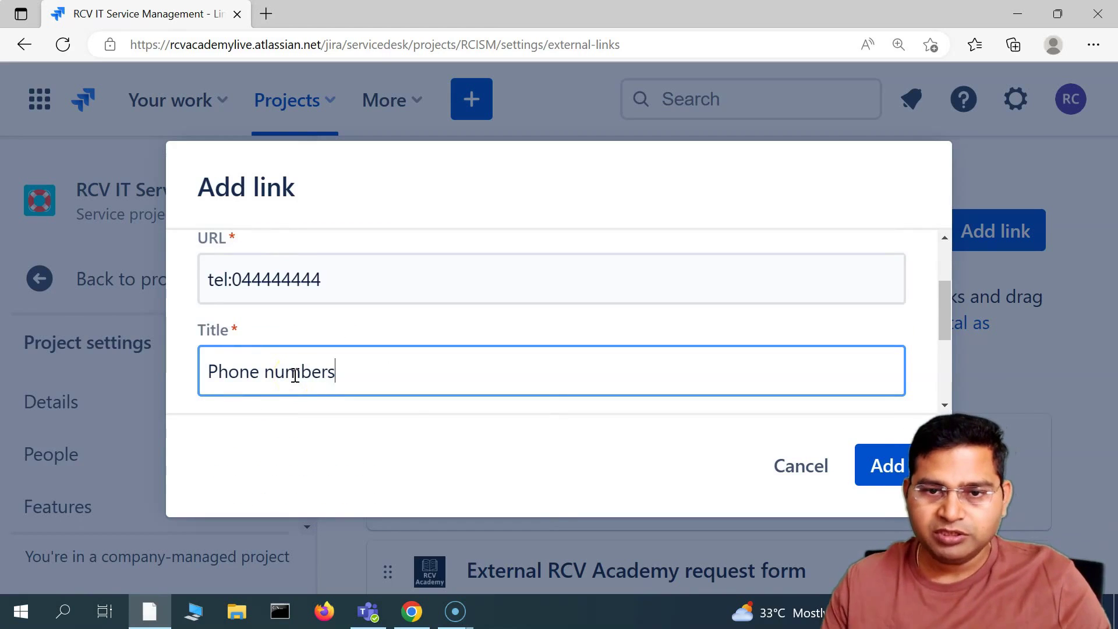
type("numbers")
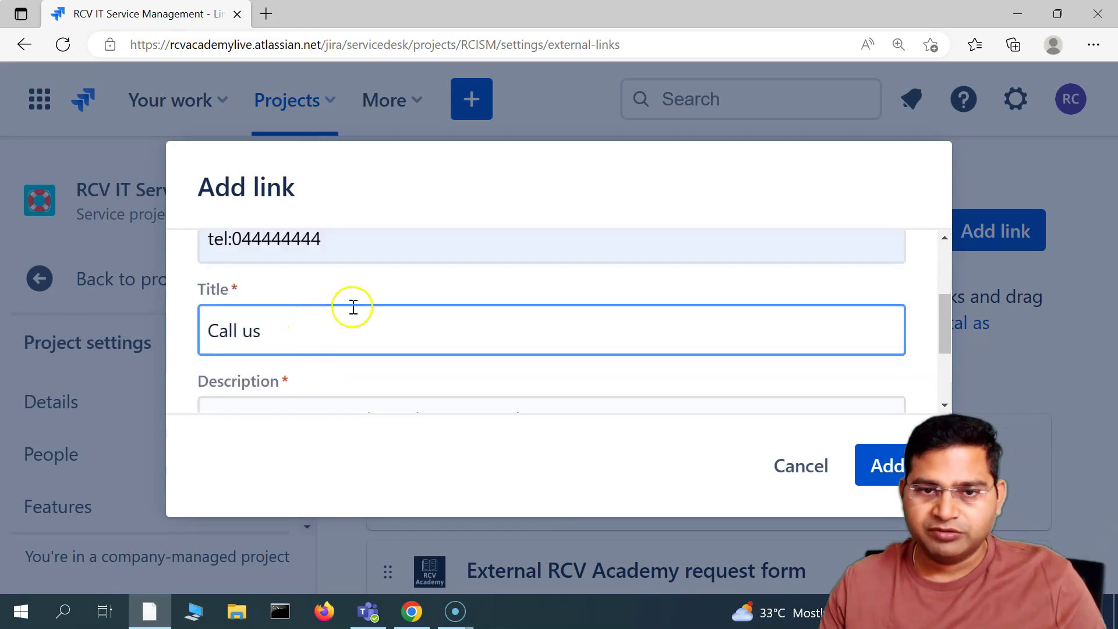
scroll(350, 314, "down", 1)
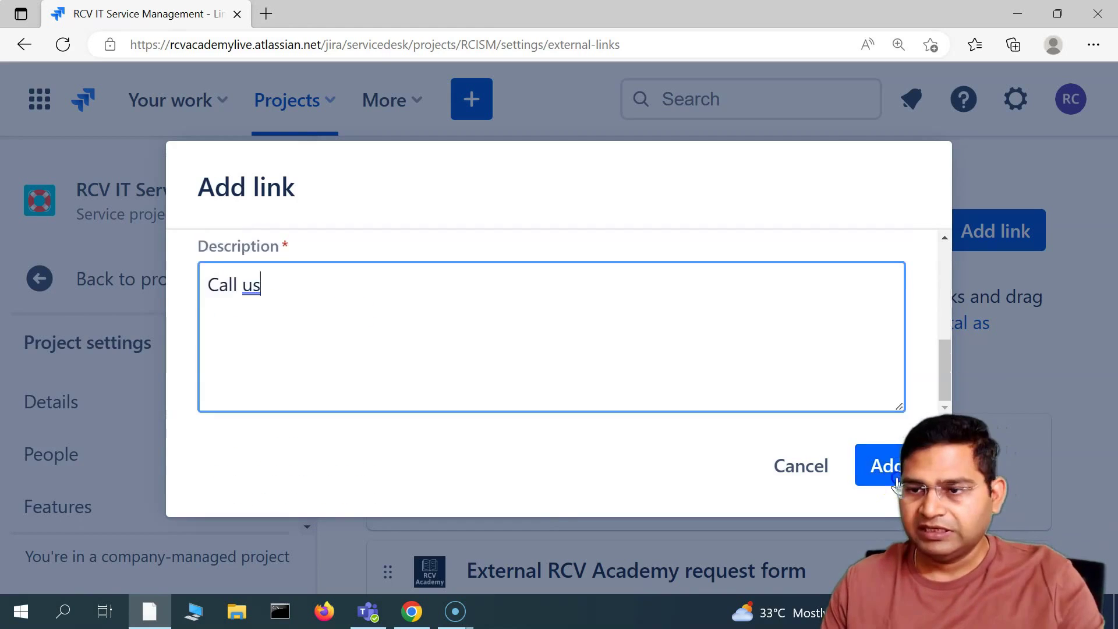
left_click(897, 483)
scroll(724, 492, "down", 5)
- Open the customer portal's Help Center from the toast's 'View in portal' link
scroll(712, 425, "up", 3)
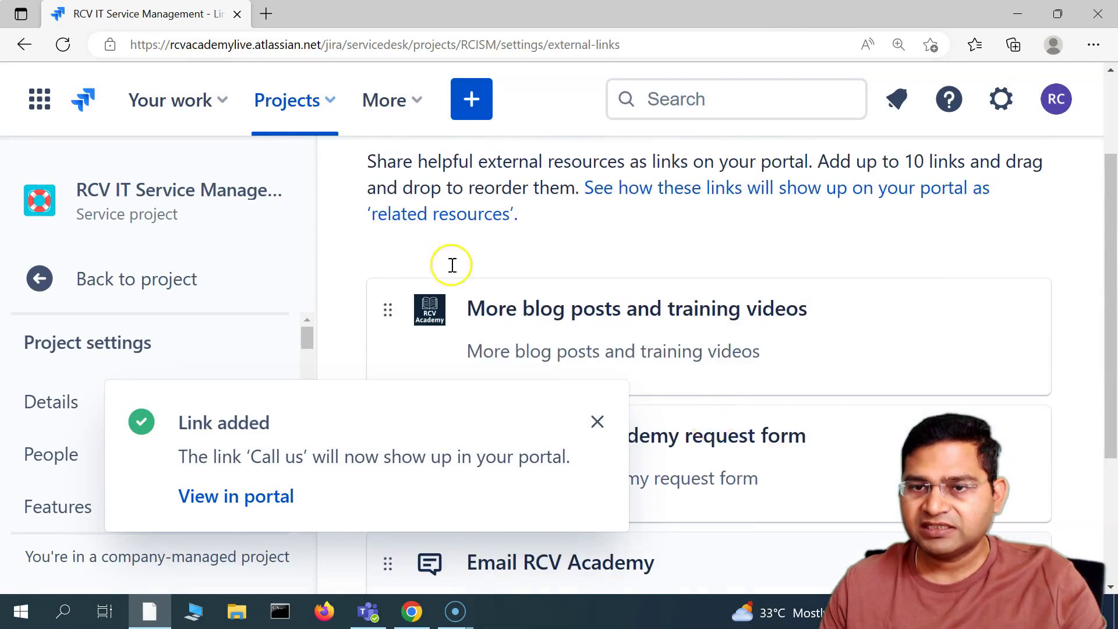
scroll(452, 265, "up", 2)
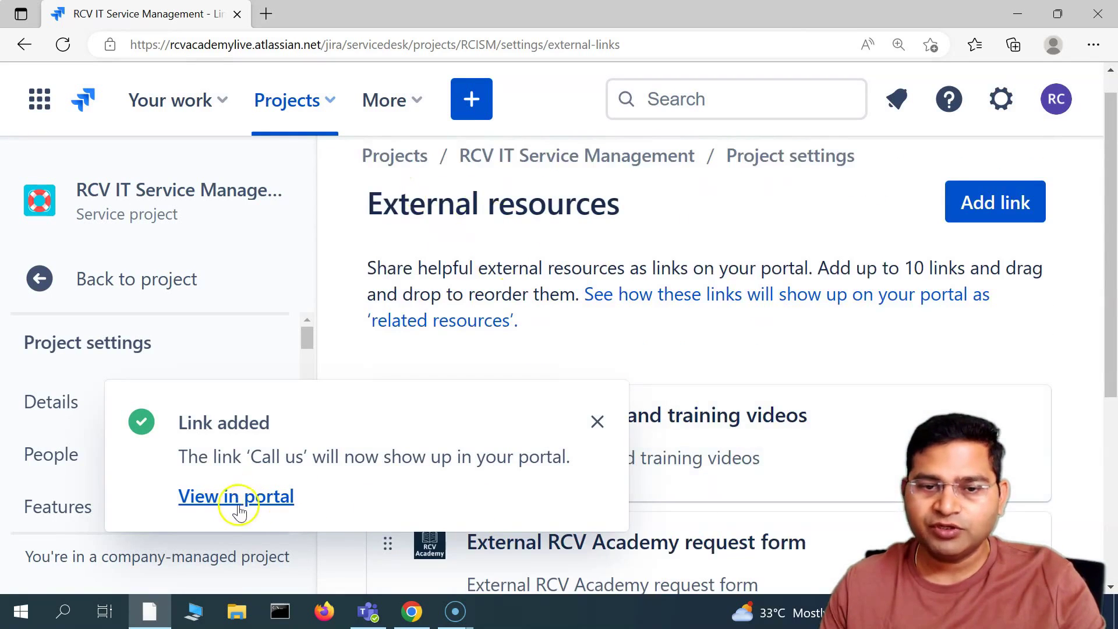
left_click(256, 506)
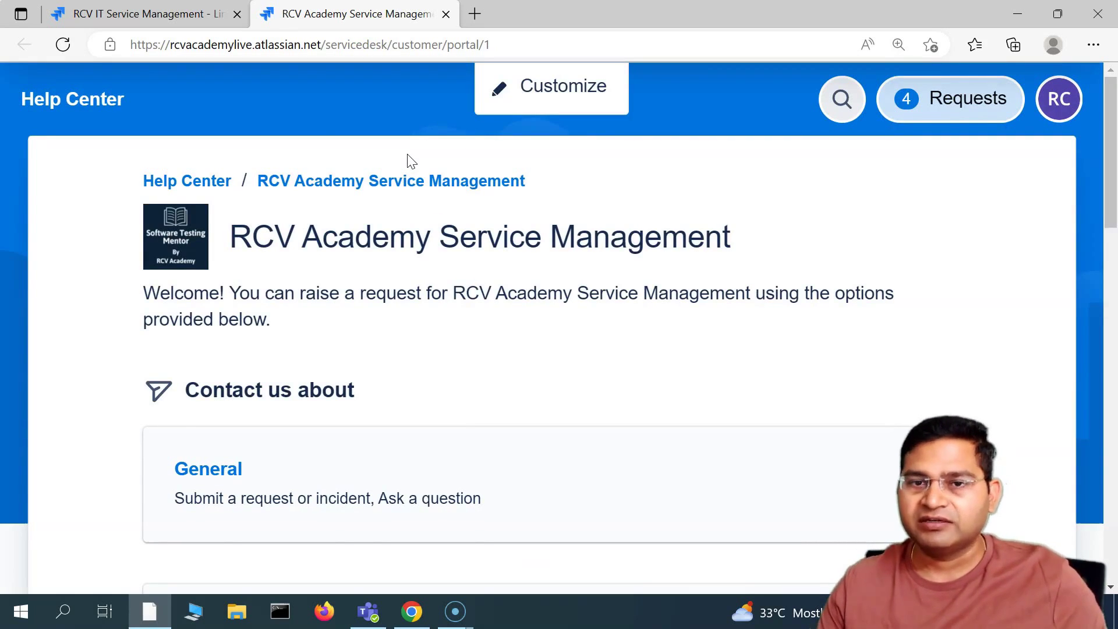
- Expand the portal's Related resources with Show all so all four links, including Call us, appear
scroll(449, 325, "down", 15)
scroll(449, 324, "down", 1)
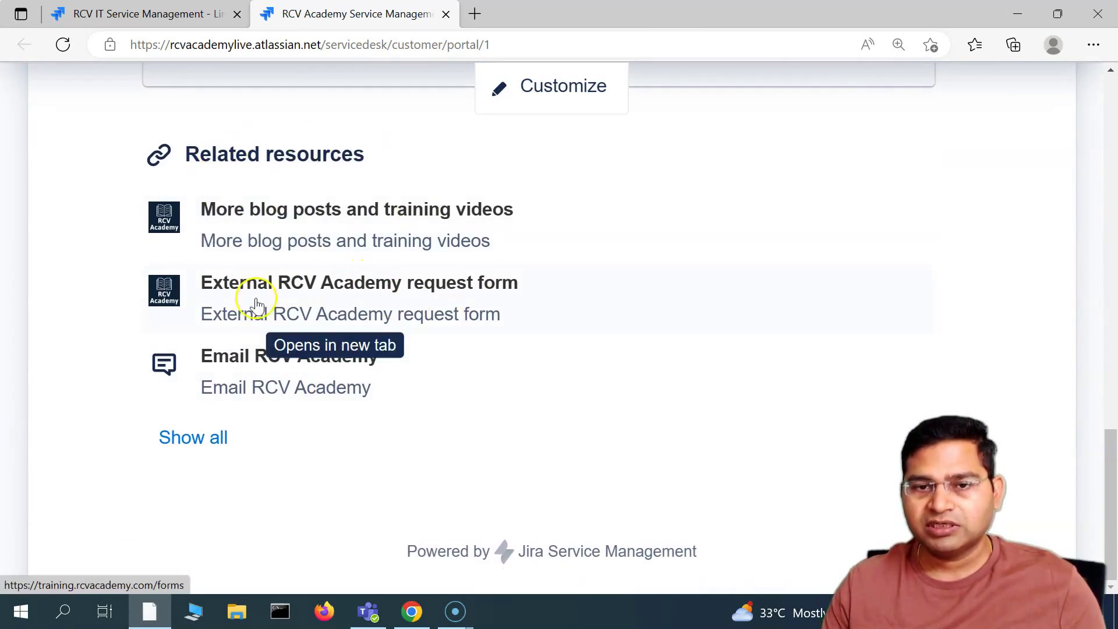
left_click(210, 447)
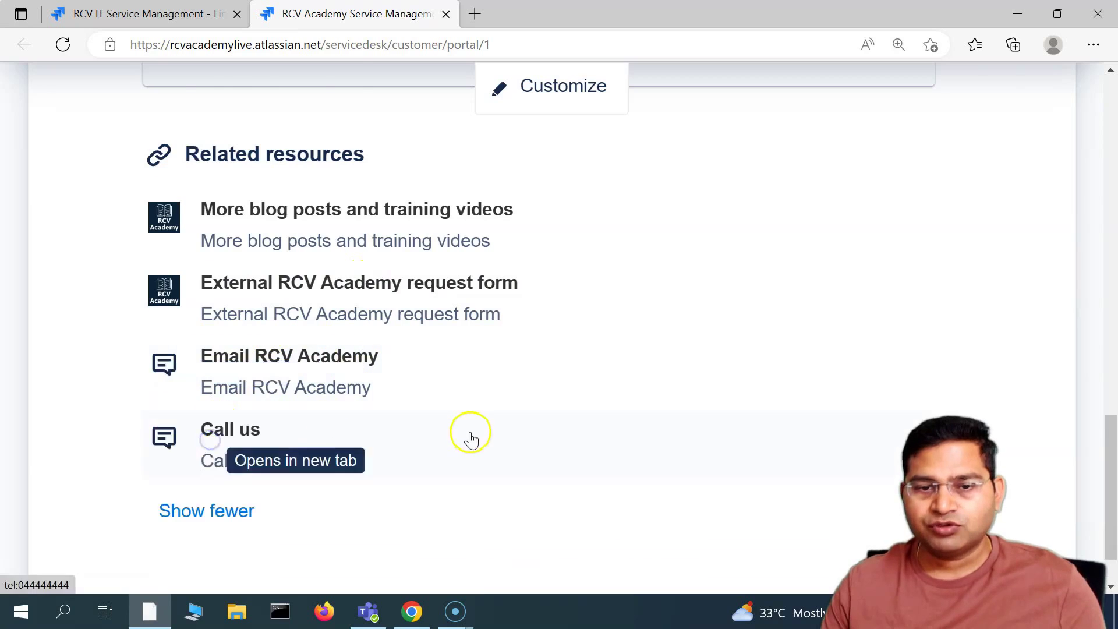
scroll(242, 382, "down", 2)
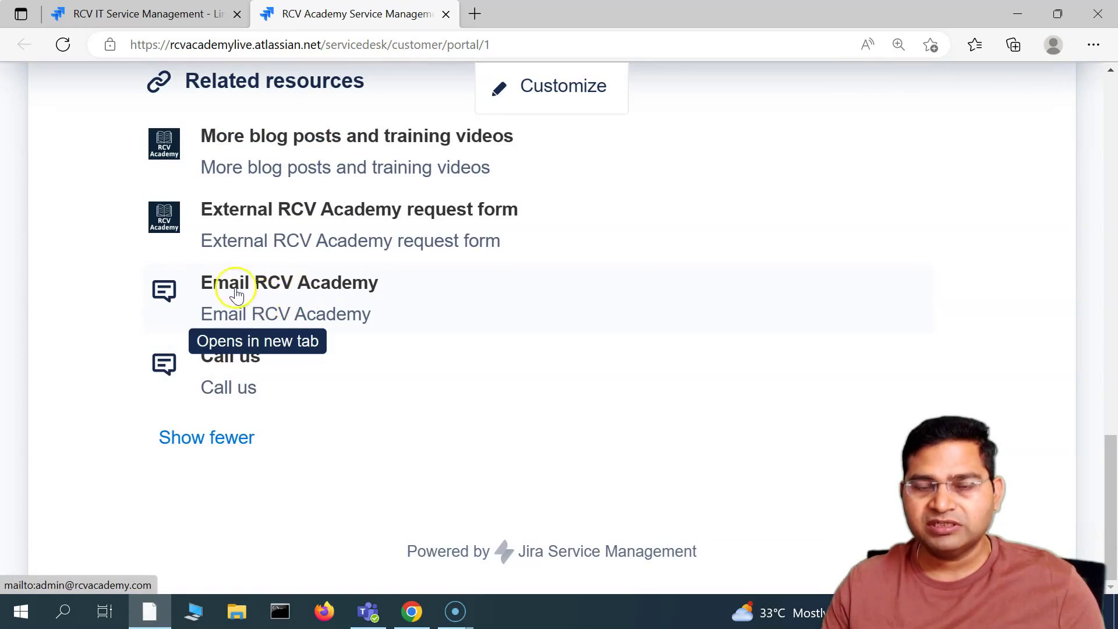
scroll(265, 361, "up", 4)
- Highlight the Related resources heading on the portal page
left_click_drag(180, 329, 425, 315)
scroll(424, 419, "down", 4)
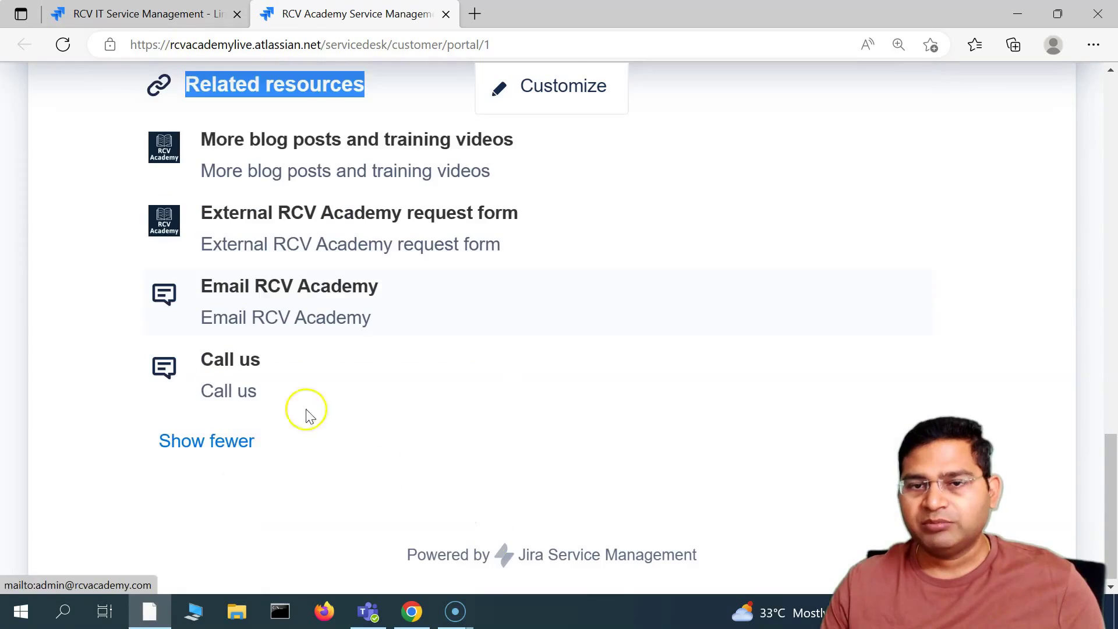
scroll(294, 440, "up", 9)
scroll(300, 452, "up", 10)
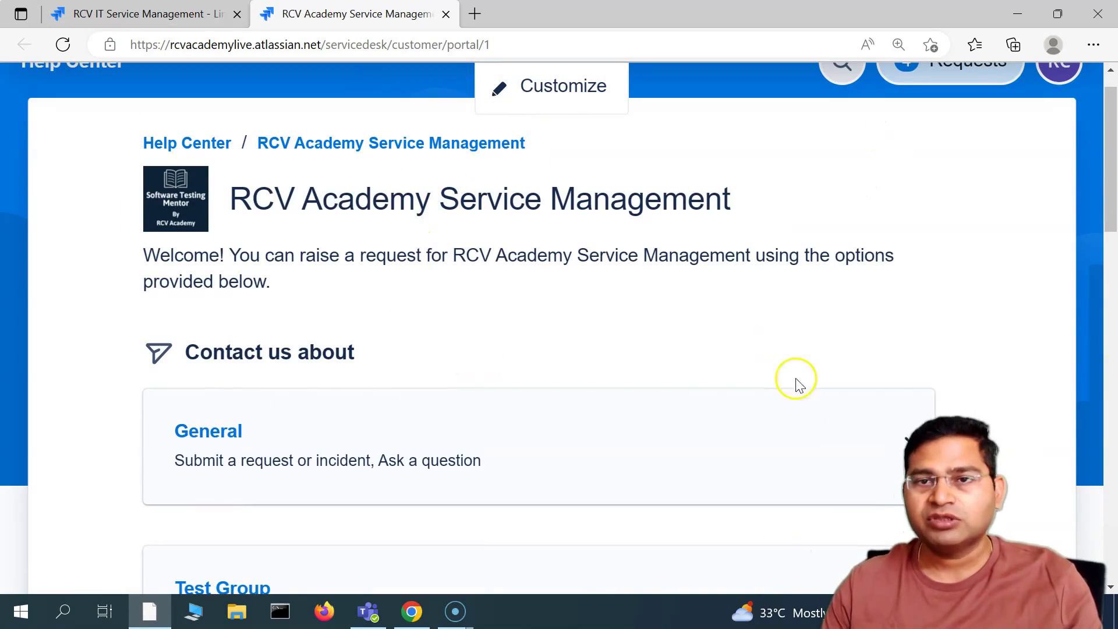
scroll(795, 418, "up", 1)
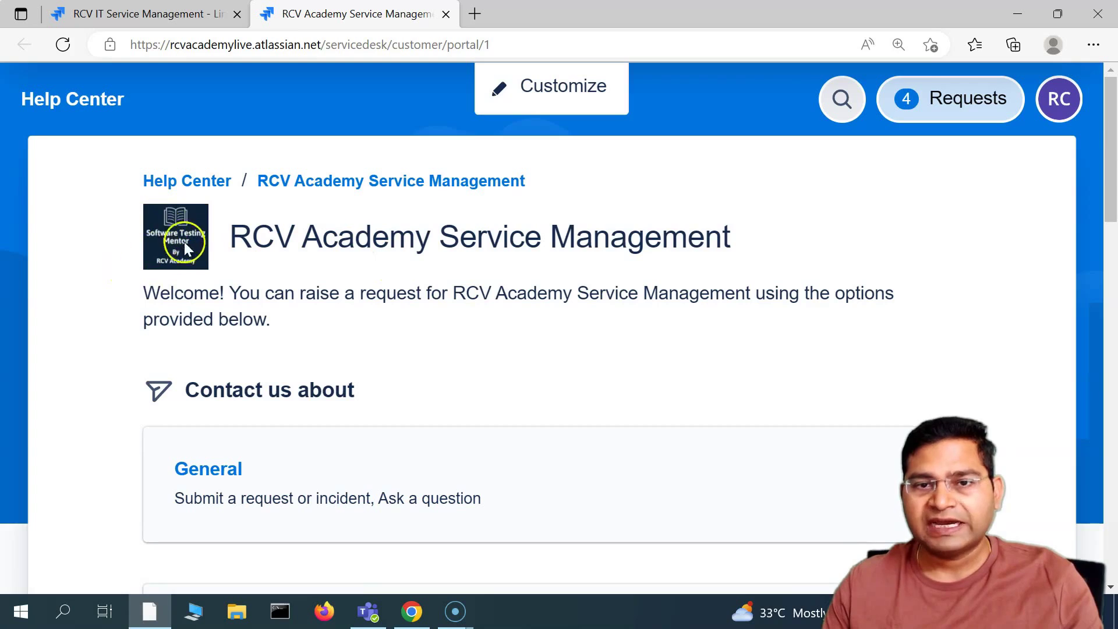
- Highlight the portal title 'RCV Academy Service Management', then review the listed links
left_click_drag(233, 237, 830, 240)
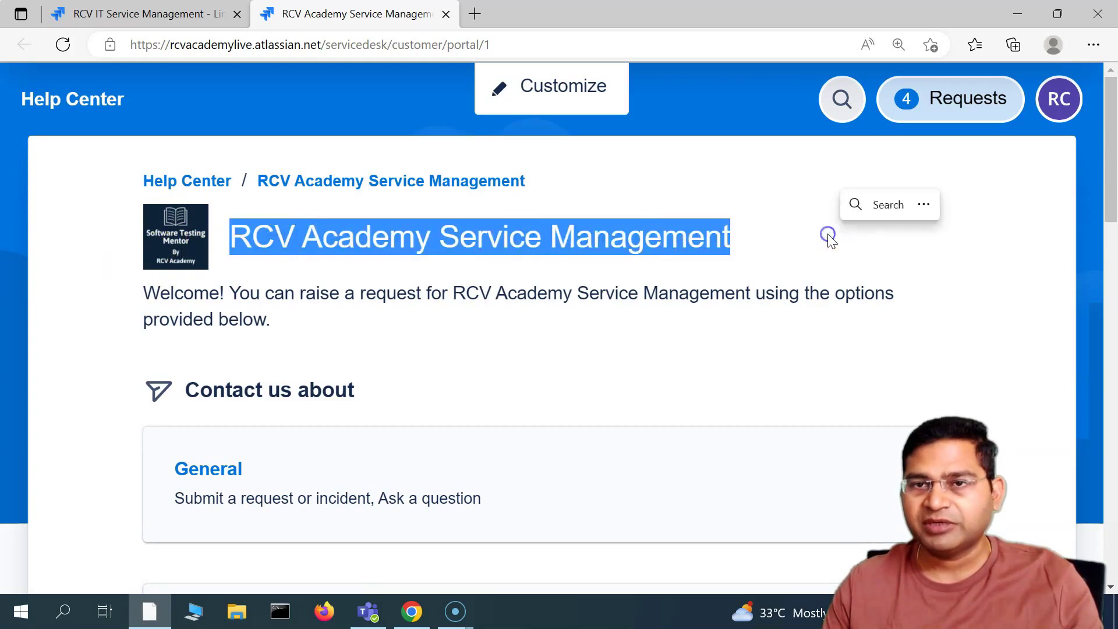
left_click(676, 243)
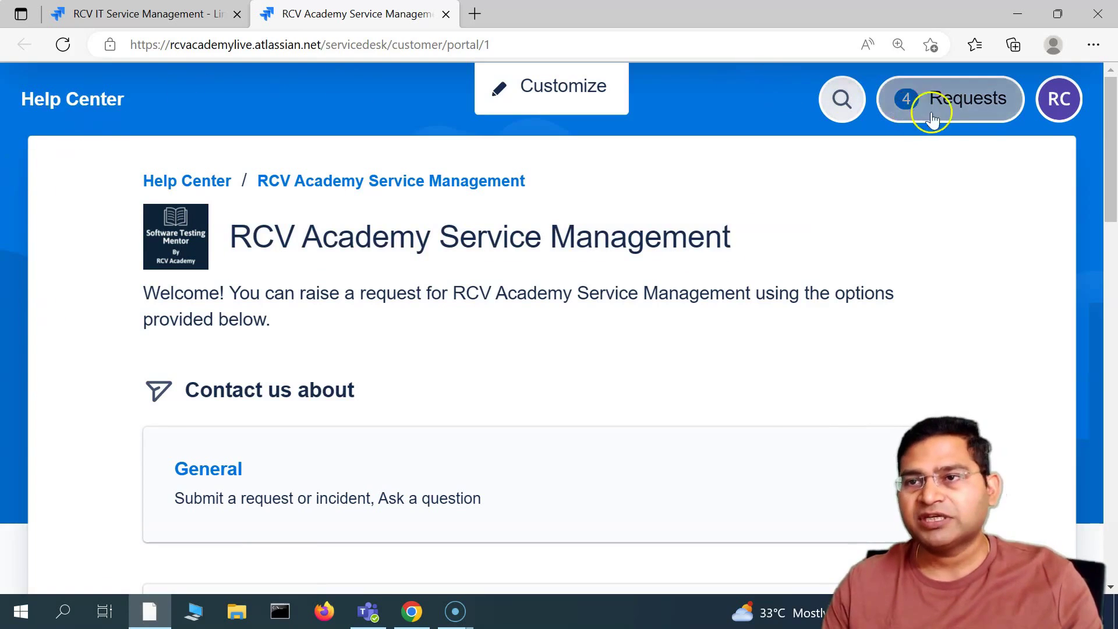
scroll(146, 402, "down", 3)
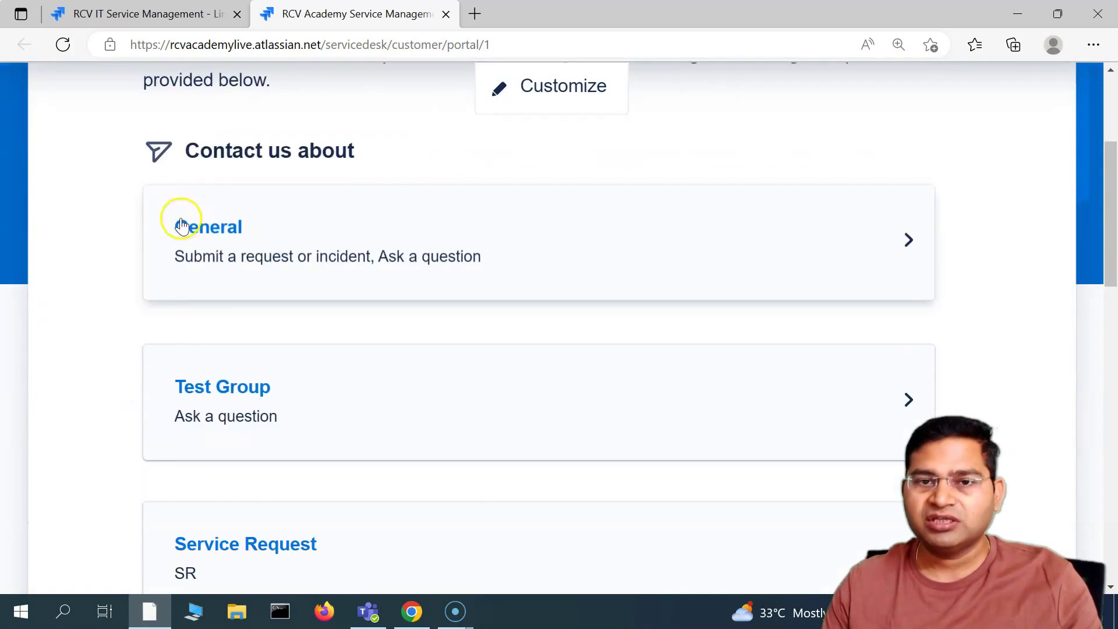
scroll(530, 381, "down", 1)
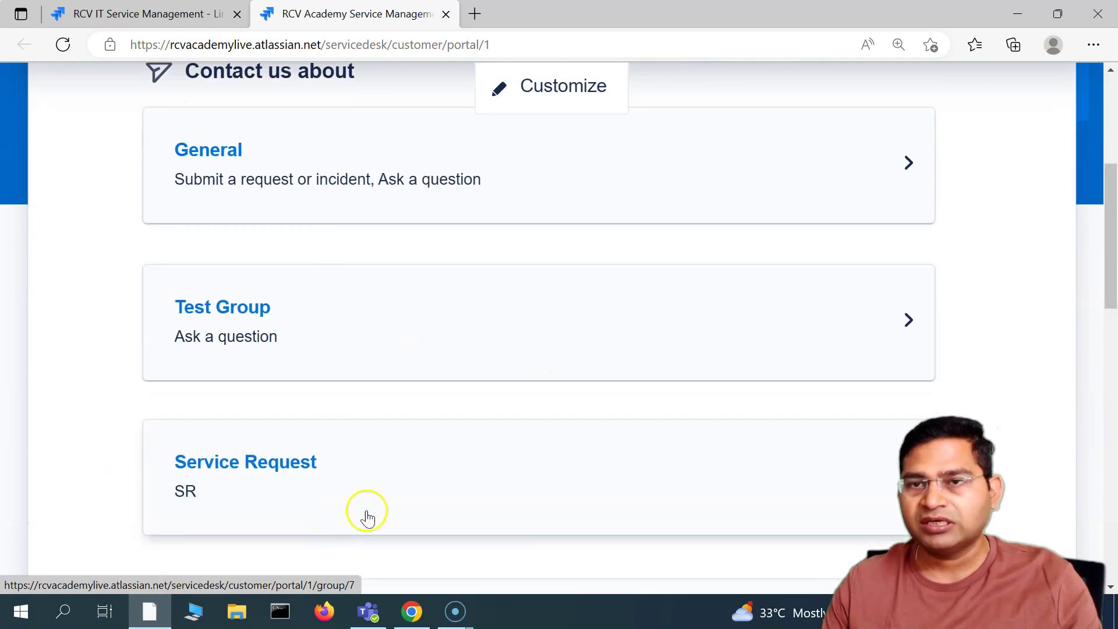
scroll(379, 513, "down", 5)
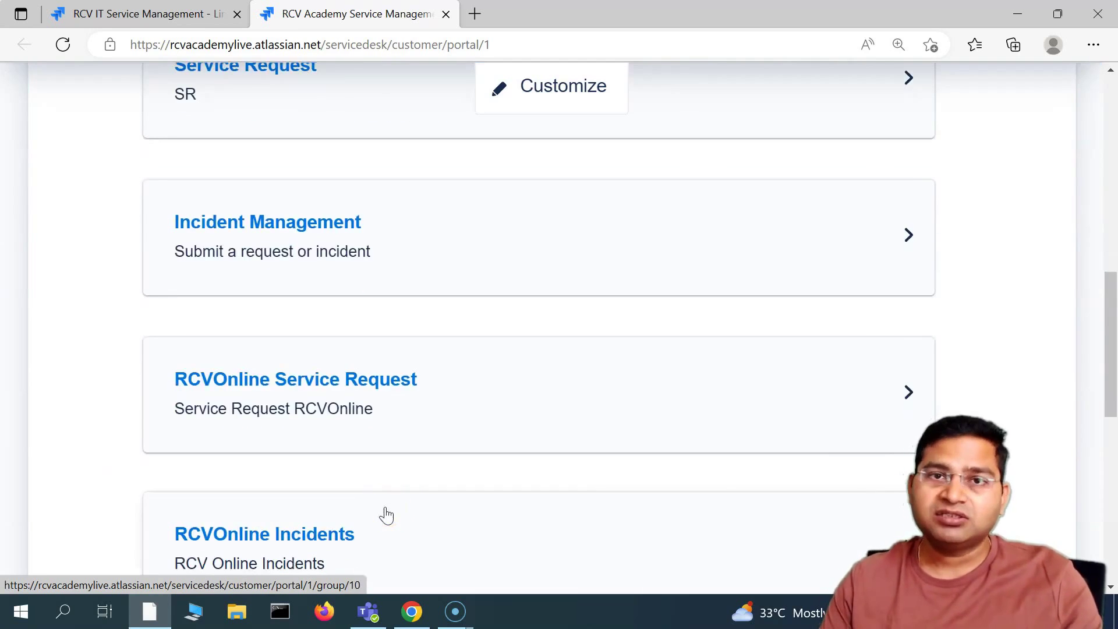
scroll(454, 454, "down", 4)
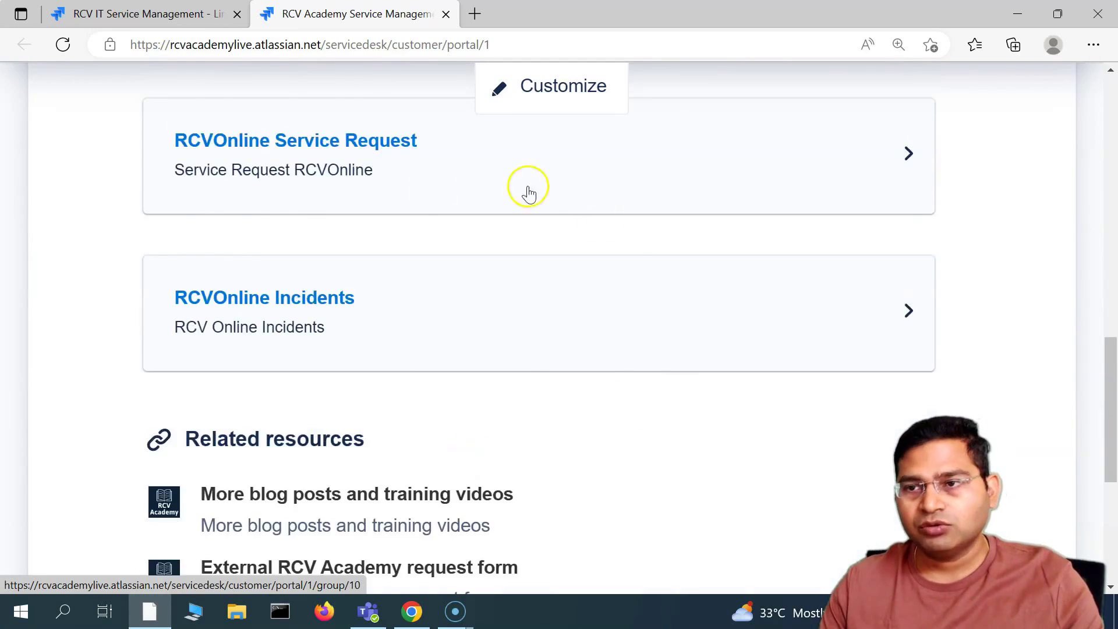
scroll(644, 507, "up", 2)
scroll(642, 506, "down", 5)
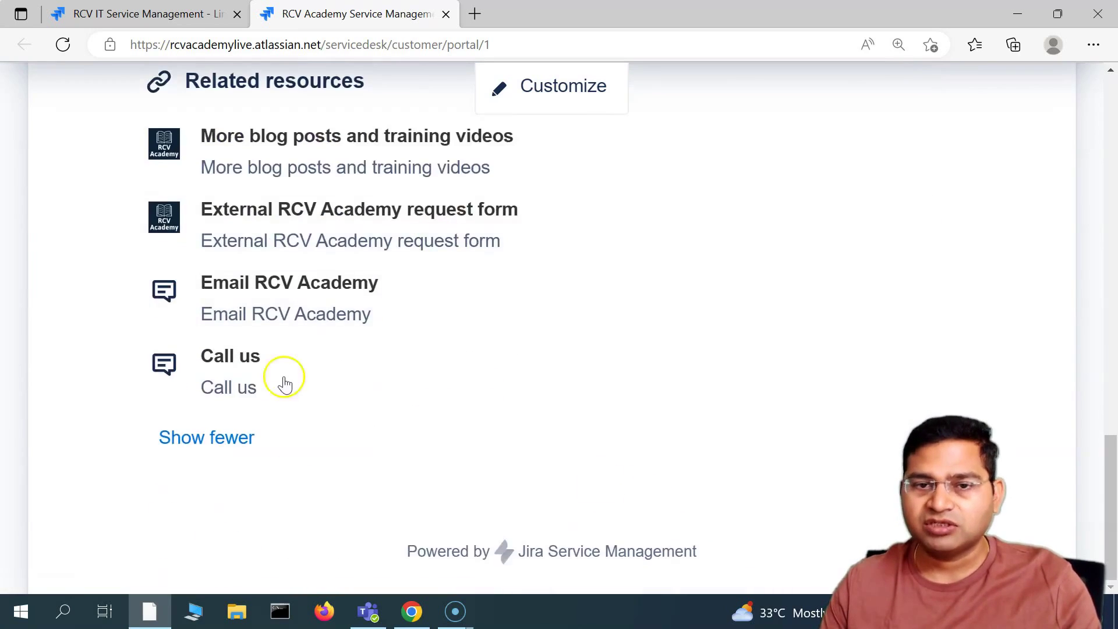
scroll(689, 488, "up", 10)
scroll(690, 492, "up", 4)
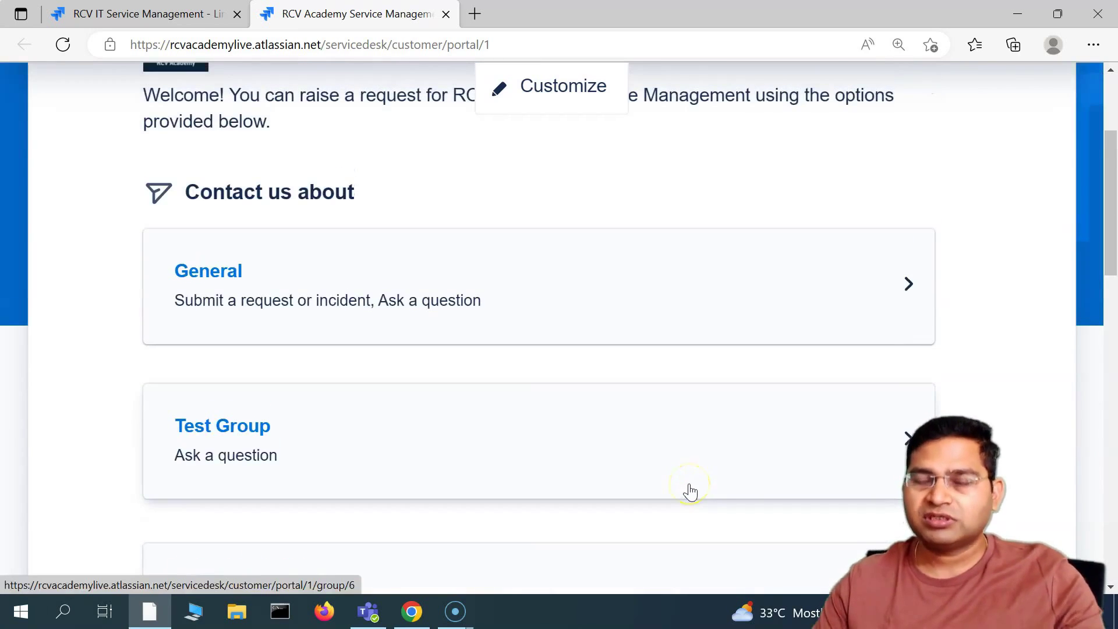
- On the External resources settings page, highlight the note about reordering links
left_click(150, 13)
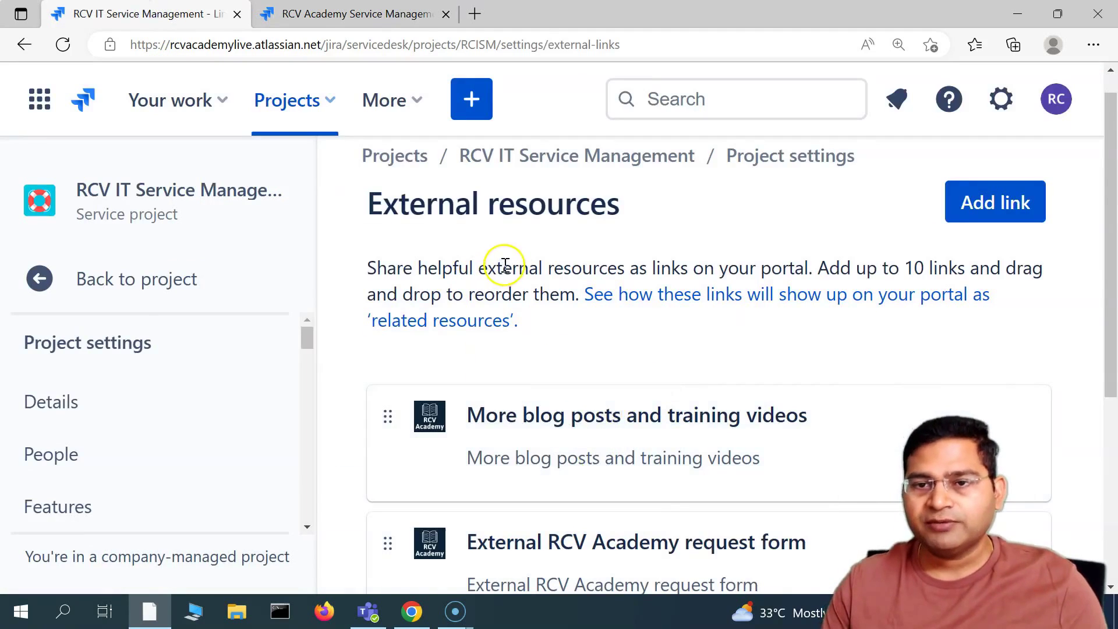
left_click_drag(502, 268, 526, 286)
left_click(335, 15)
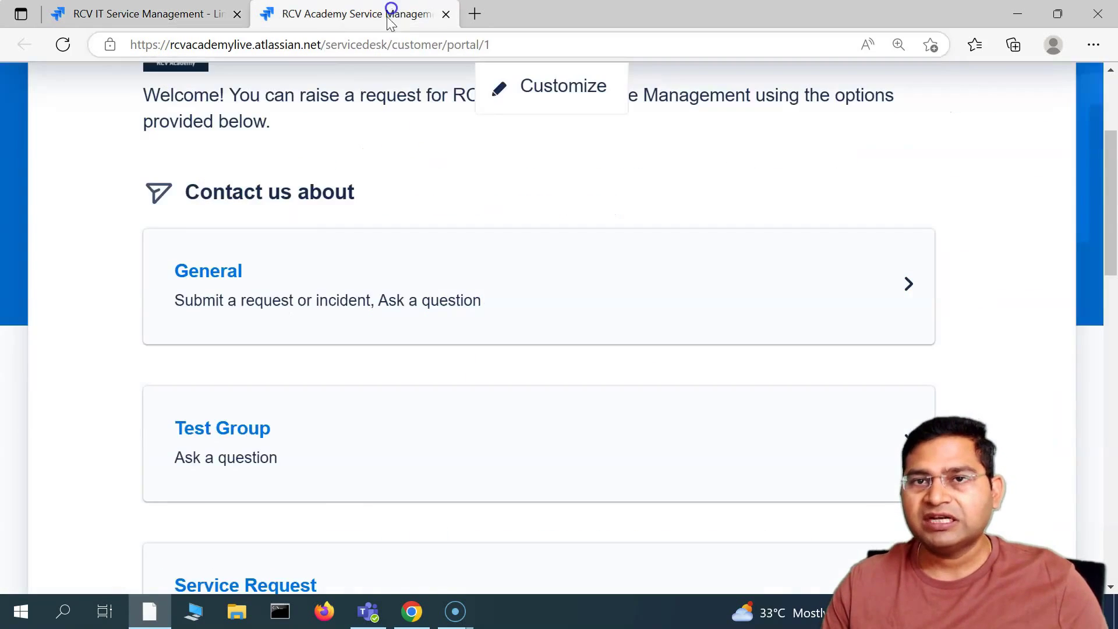
scroll(410, 519, "up", 3)
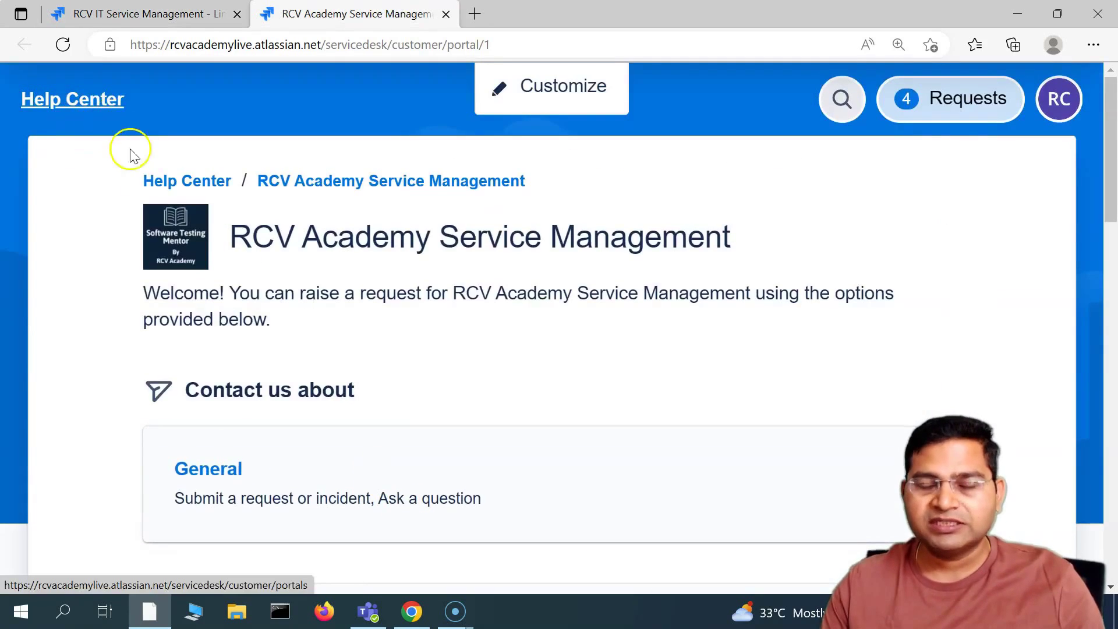
left_click(128, 14)
left_click(455, 336)
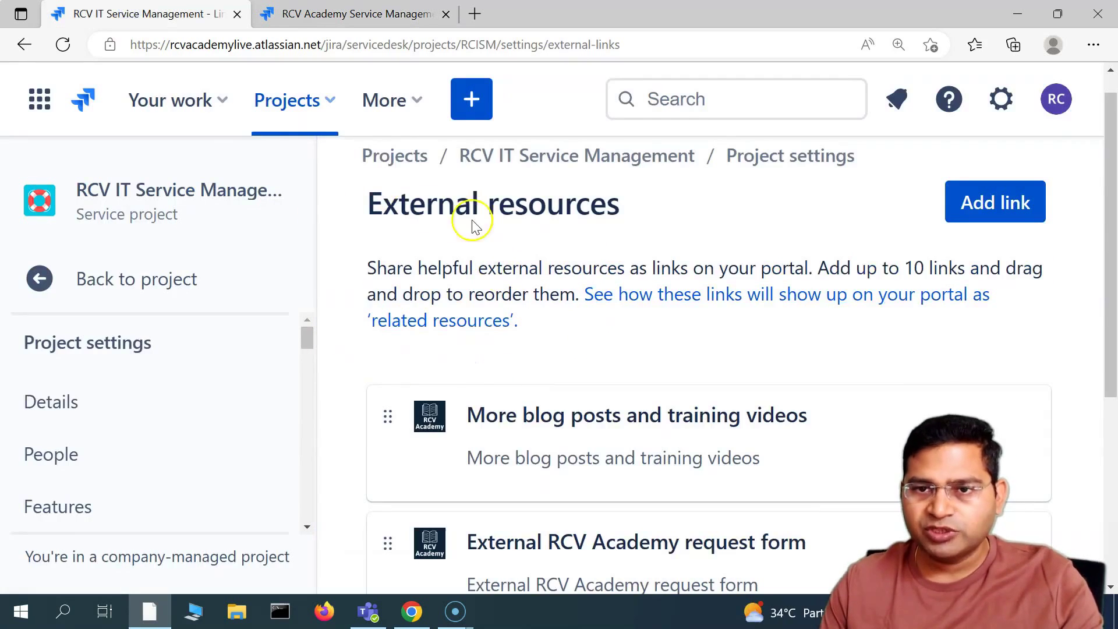
- Drag the Call us and Email RCV Academy cards above the External RCV Academy request form
scroll(643, 451, "down", 5)
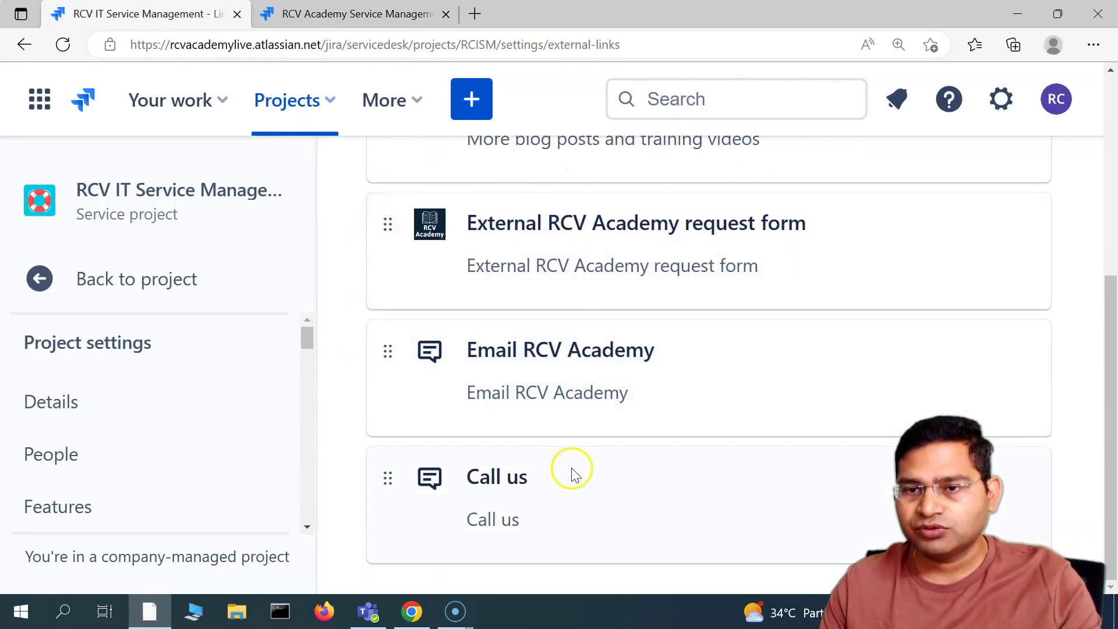
scroll(575, 470, "up", 3)
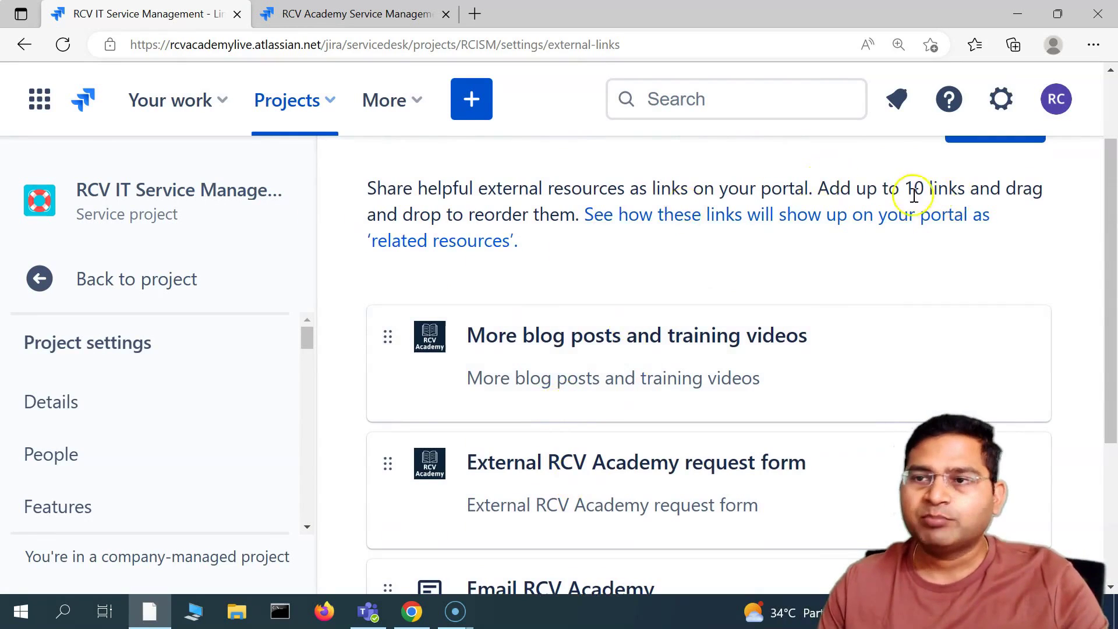
scroll(387, 490, "down", 3)
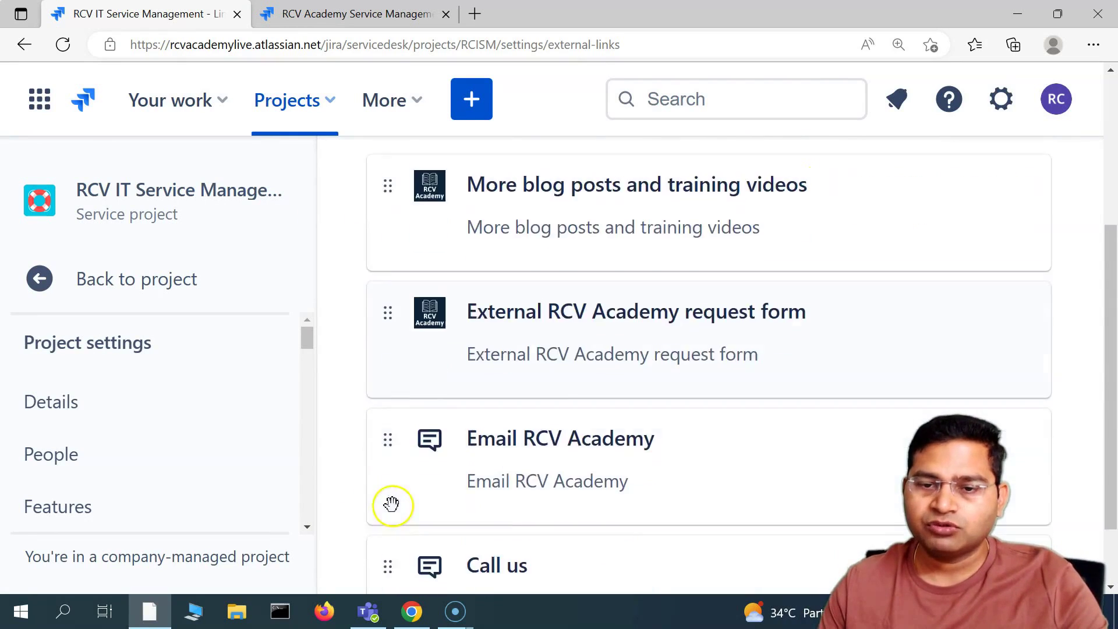
left_click_drag(389, 559, 404, 294)
left_click_drag(388, 546, 405, 422)
scroll(498, 469, "down", 1)
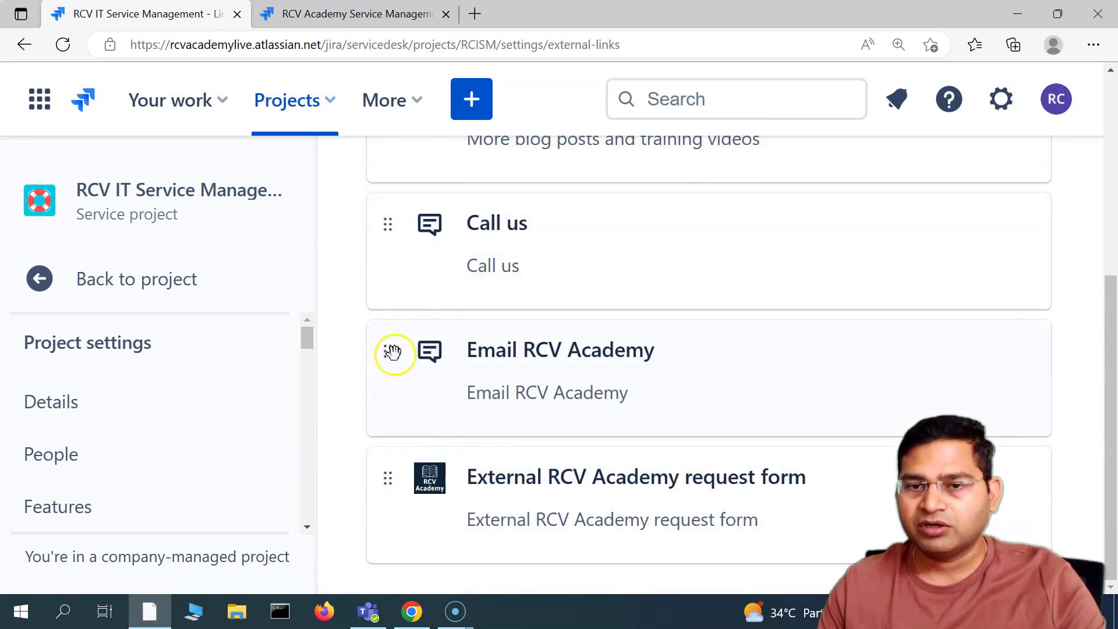
scroll(373, 291, "up", 3)
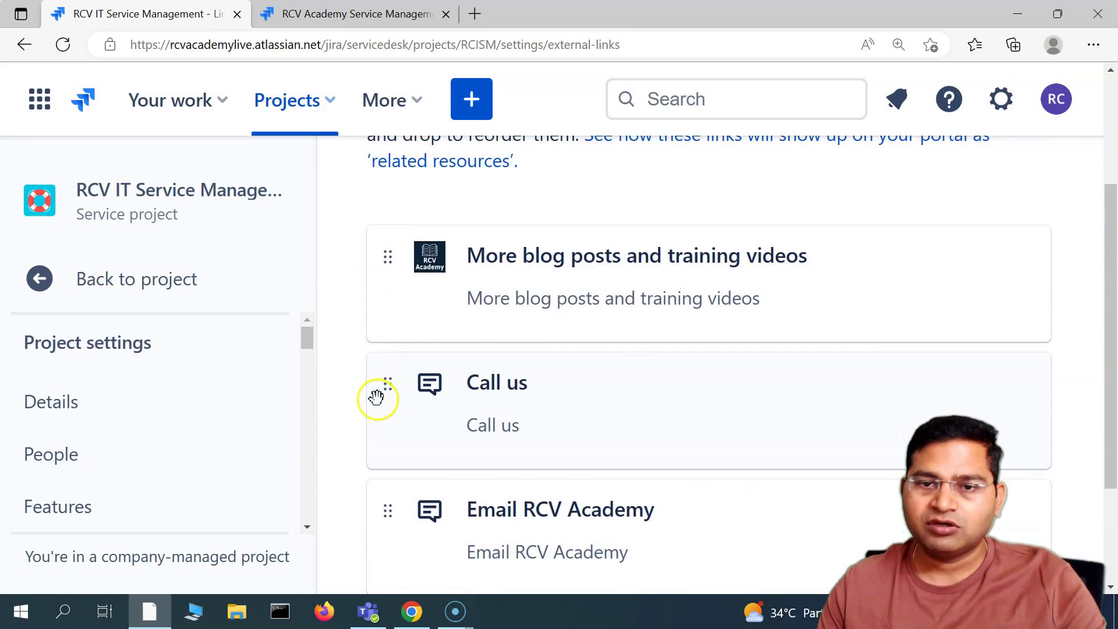
scroll(443, 384, "up", 3)
scroll(487, 507, "down", 2)
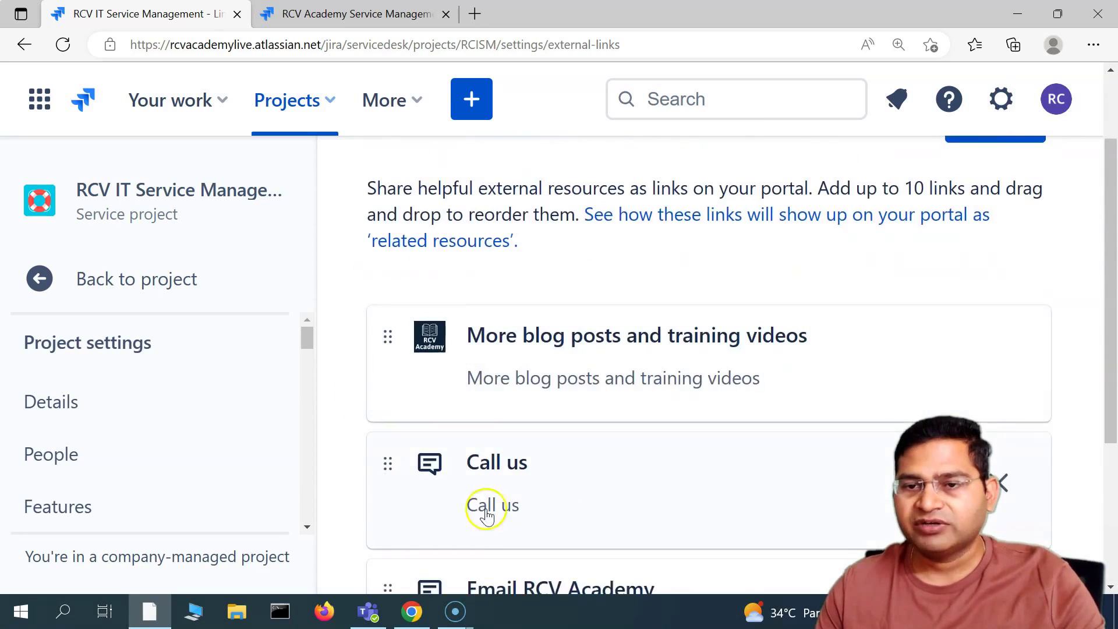
scroll(574, 298, "down", 3)
- Reload the portal and show all Related resources: blog posts, Call us, Email, request form
left_click(411, 14)
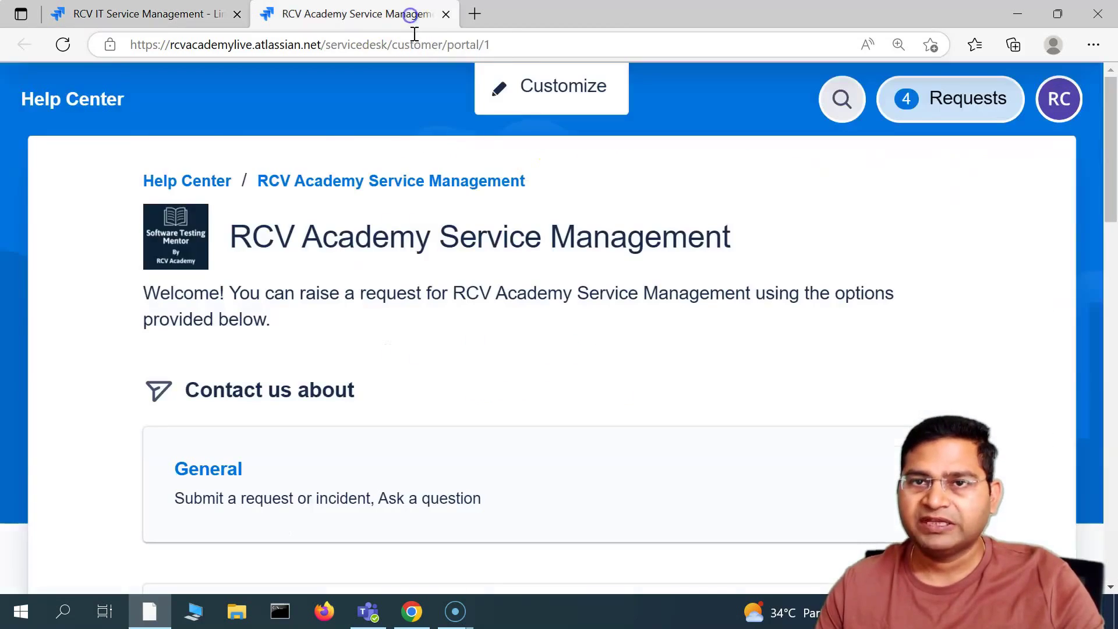
left_click(505, 44)
key("Return")
scroll(375, 442, "down", 7)
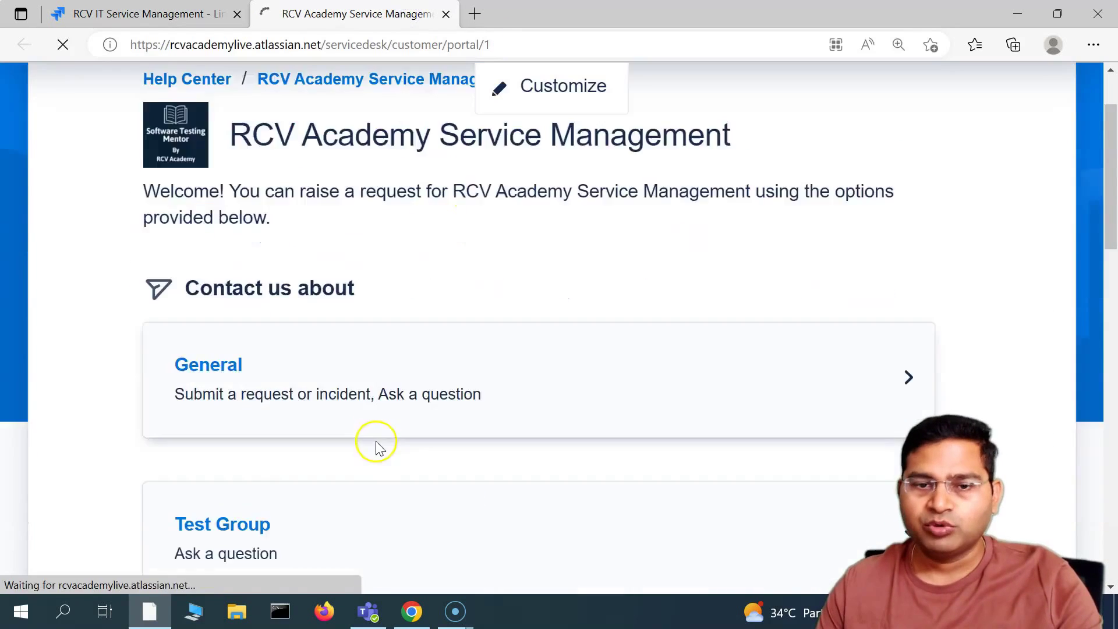
scroll(280, 437, "down", 10)
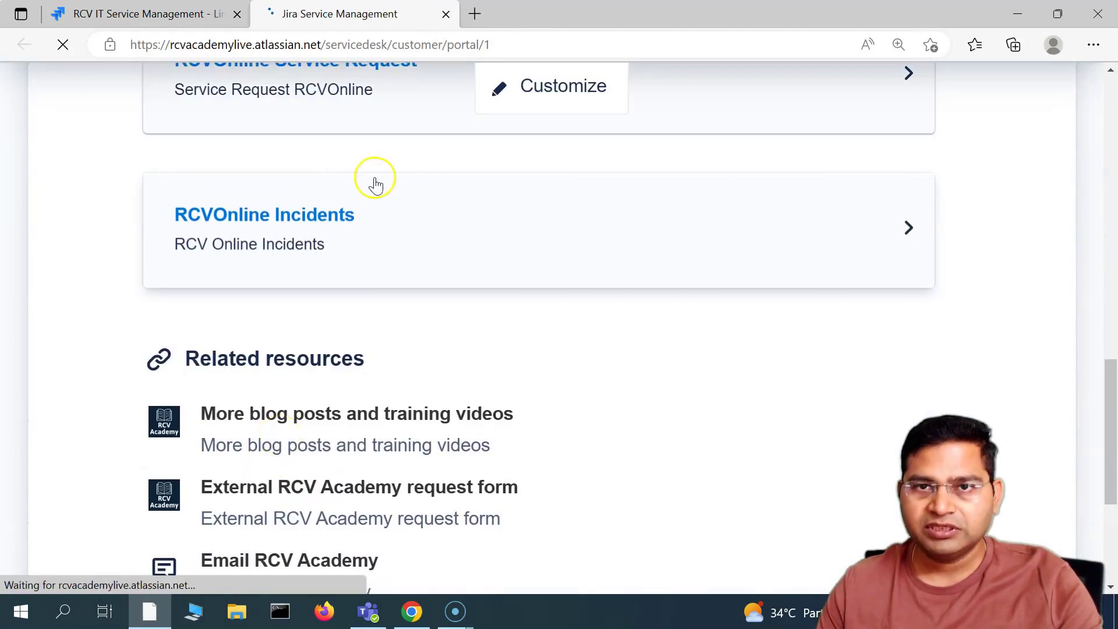
scroll(418, 428, "down", 4)
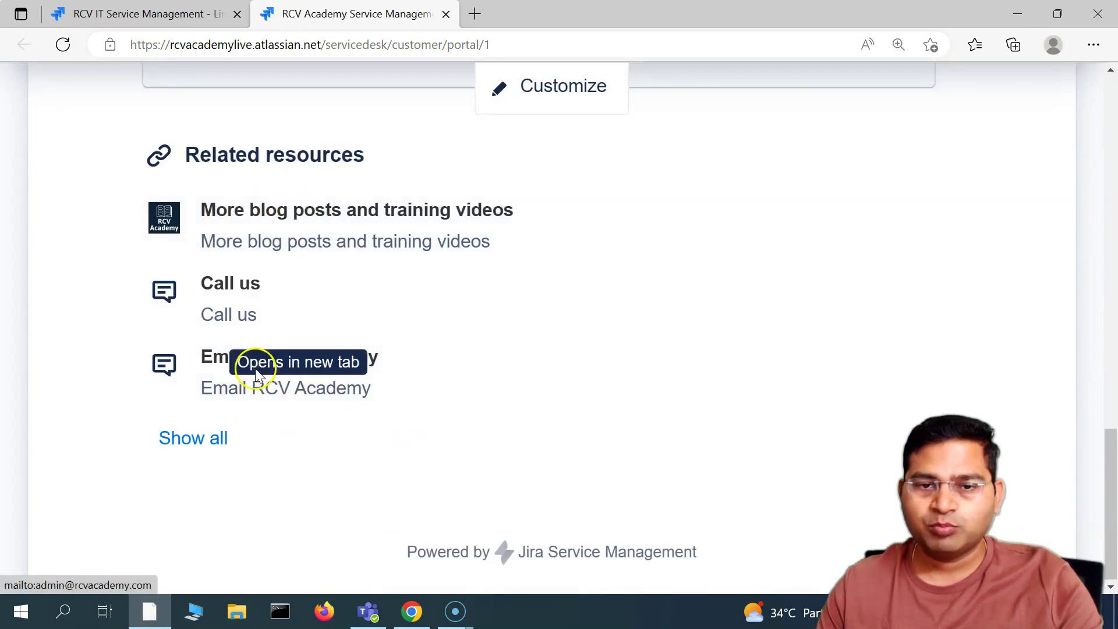
left_click(200, 439)
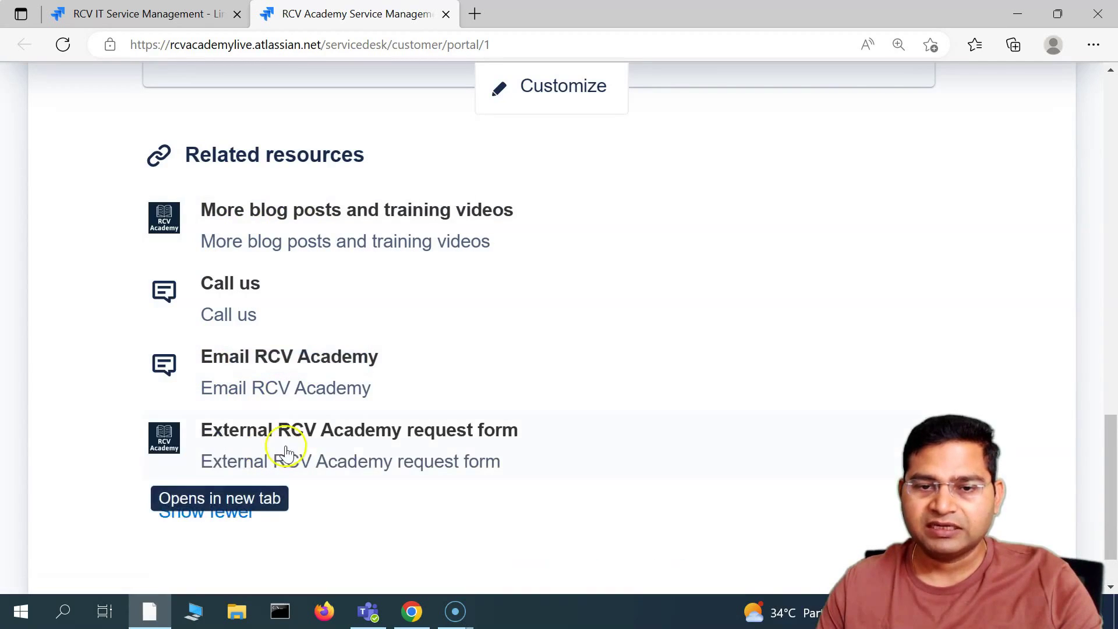
left_click(174, 13)
- Open External resources from the settings sidebar, then view the portal's RCV Academy Help Center page
scroll(187, 483, "down", 5)
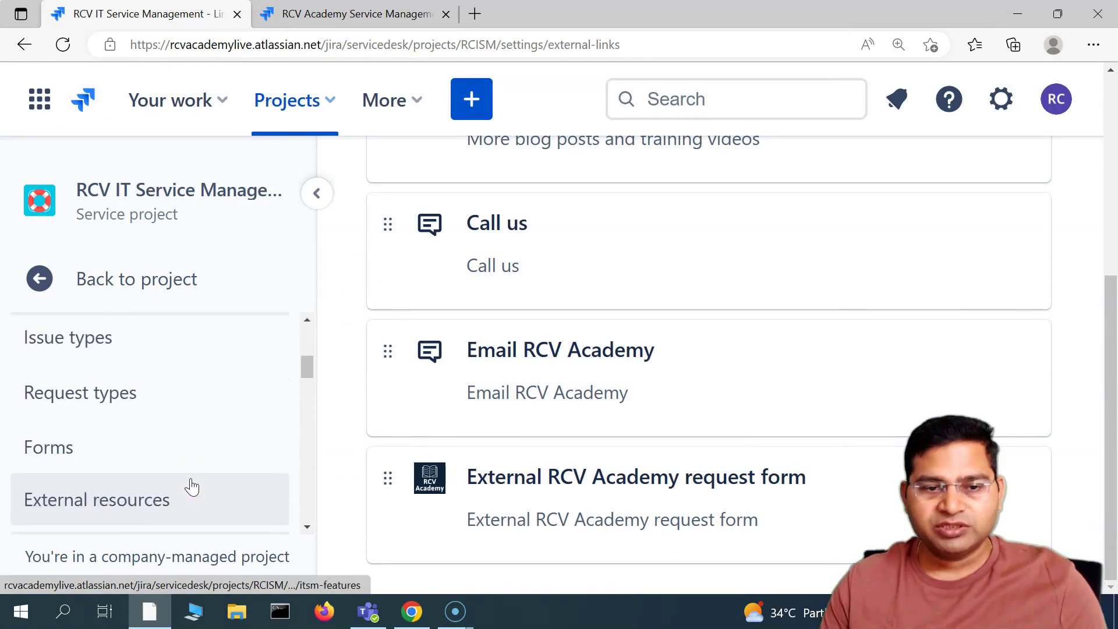
left_click(140, 453)
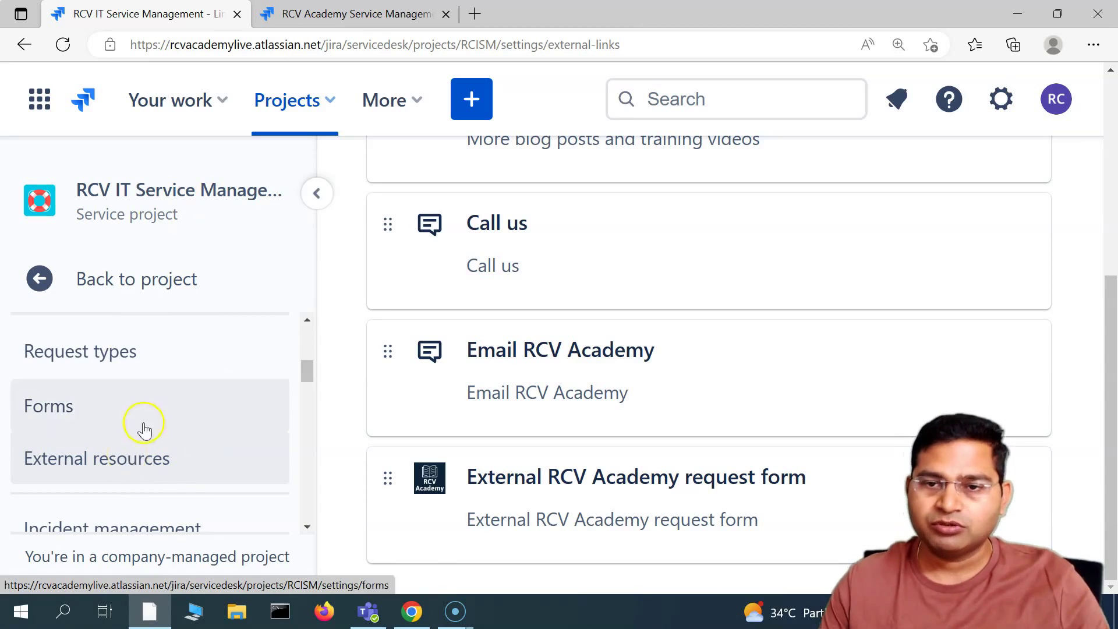
left_click(377, 18)
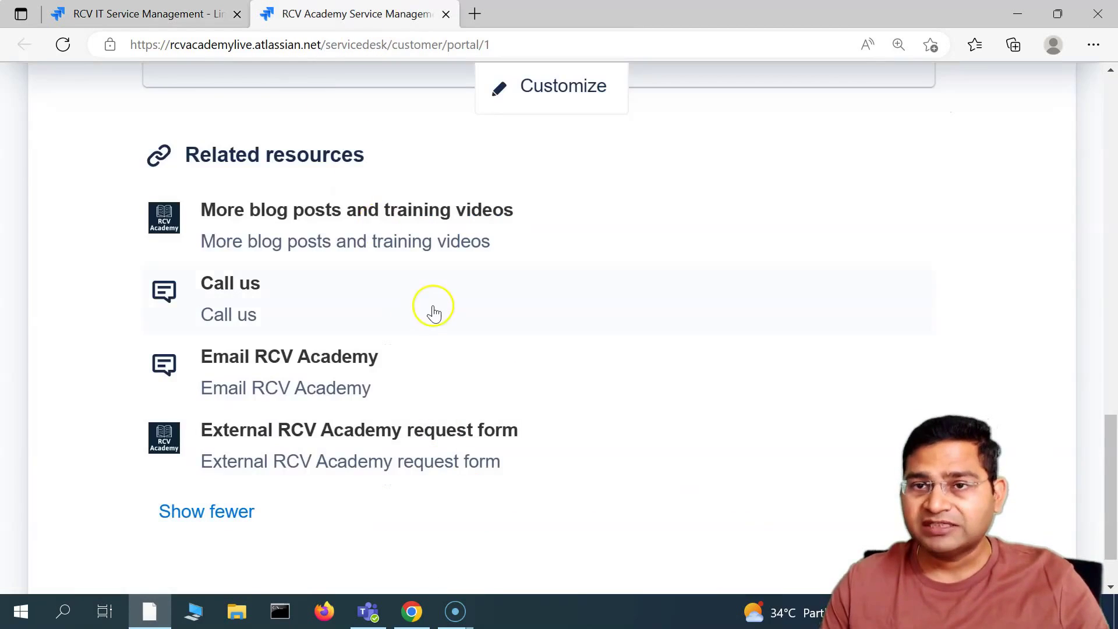
scroll(434, 312, "up", 15)
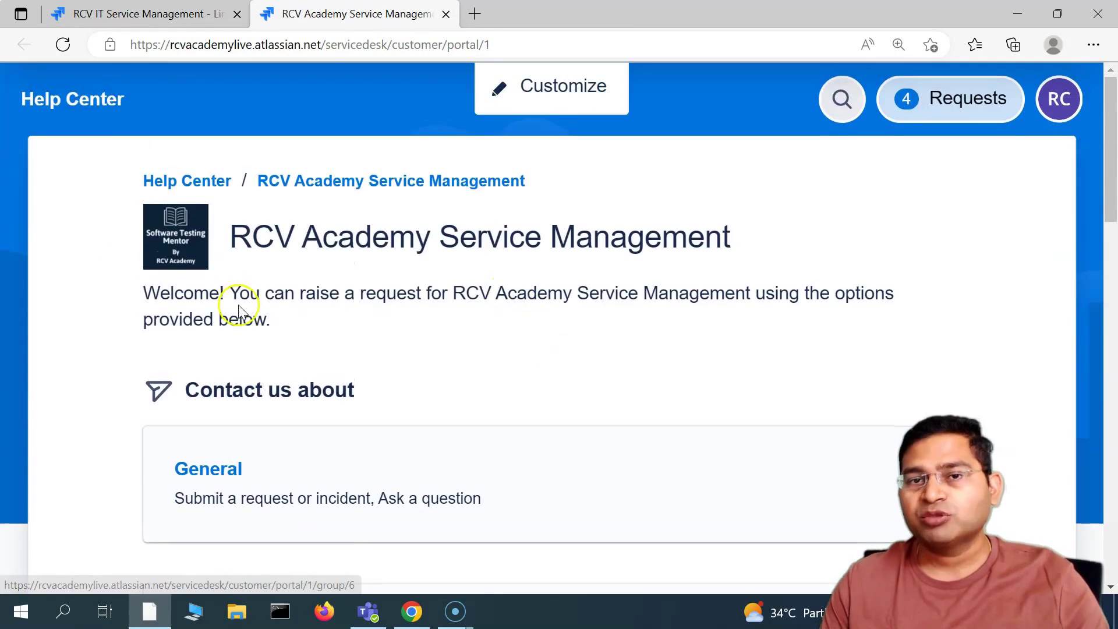
left_click(165, 17)
scroll(187, 457, "down", 1)
left_click(372, 14)
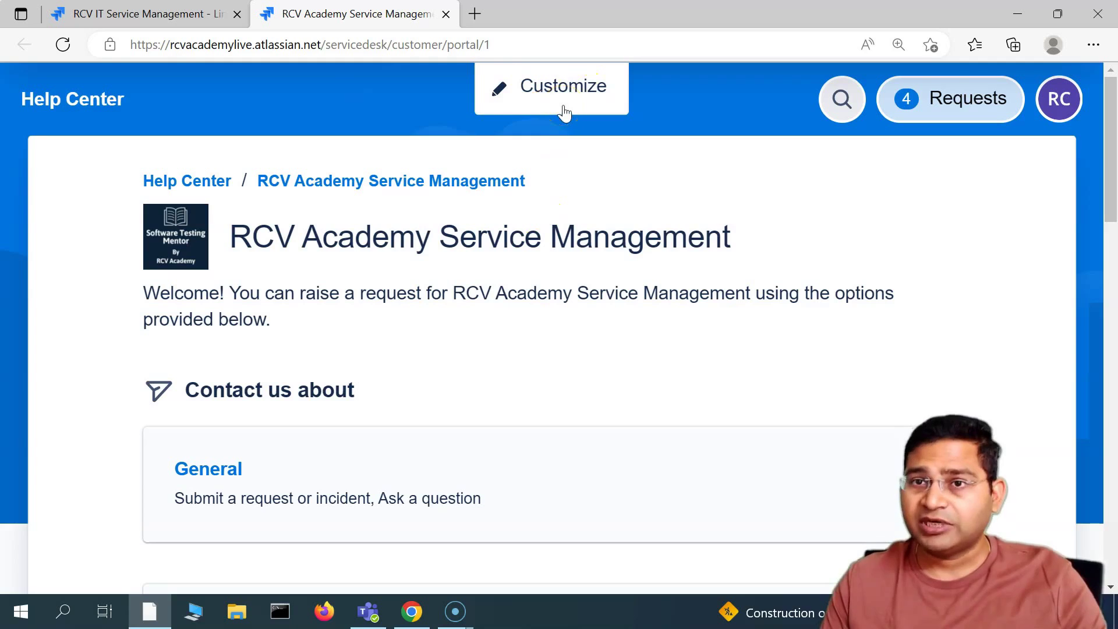
- Return to the External resources settings listing Call us, Email RCV Academy and the request form
left_click(213, 25)
scroll(107, 449, "down", 3)
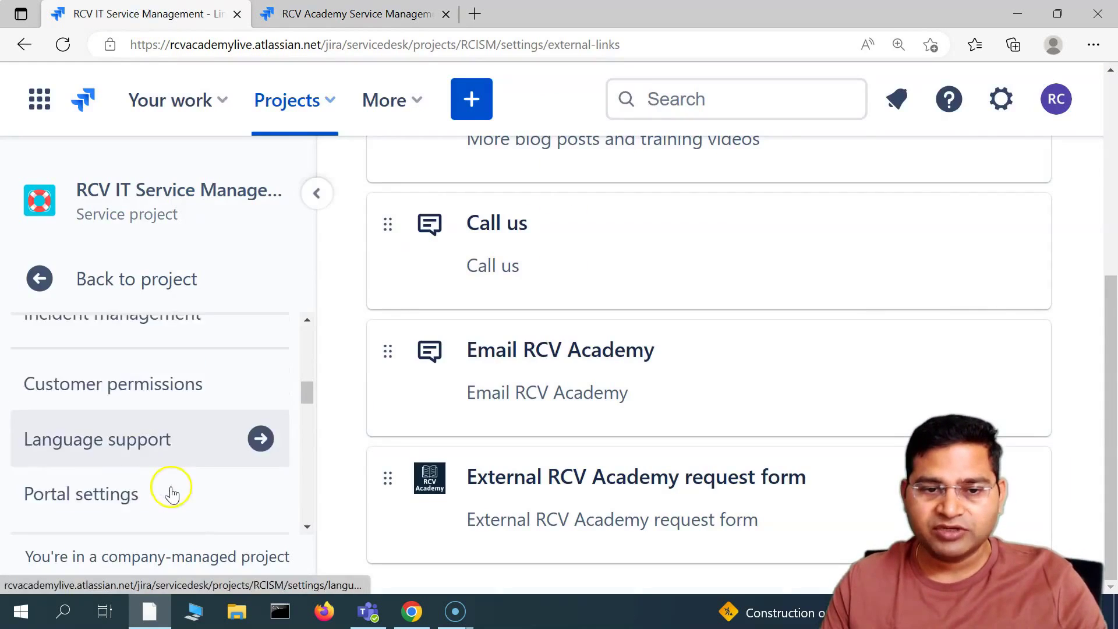
scroll(172, 493, "down", 3)
scroll(120, 474, "up", 7)
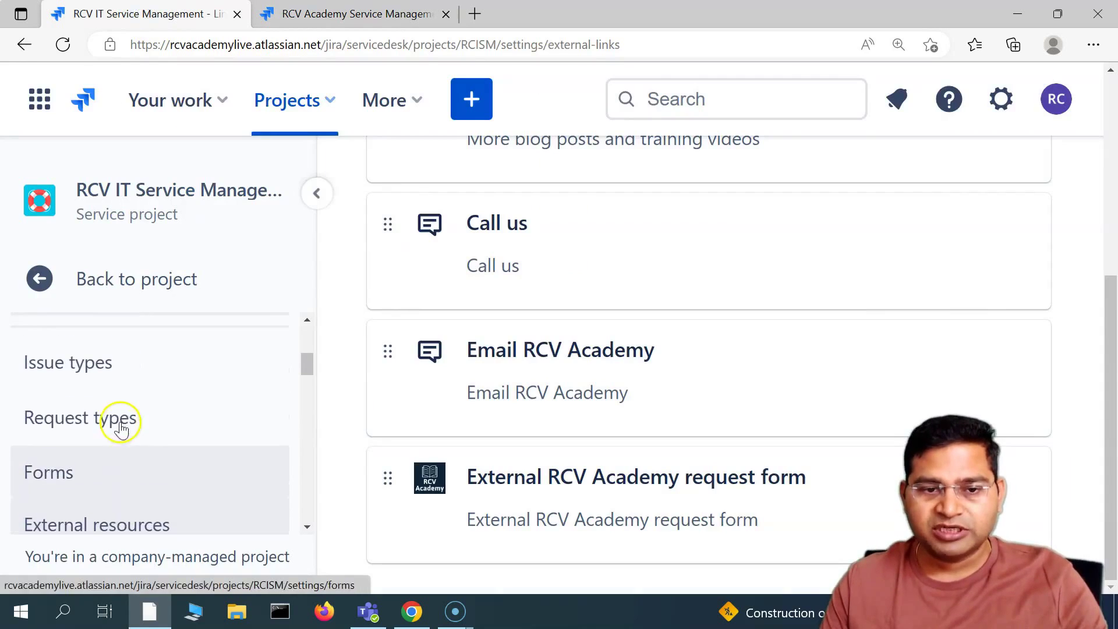
scroll(161, 527, "down", 1)
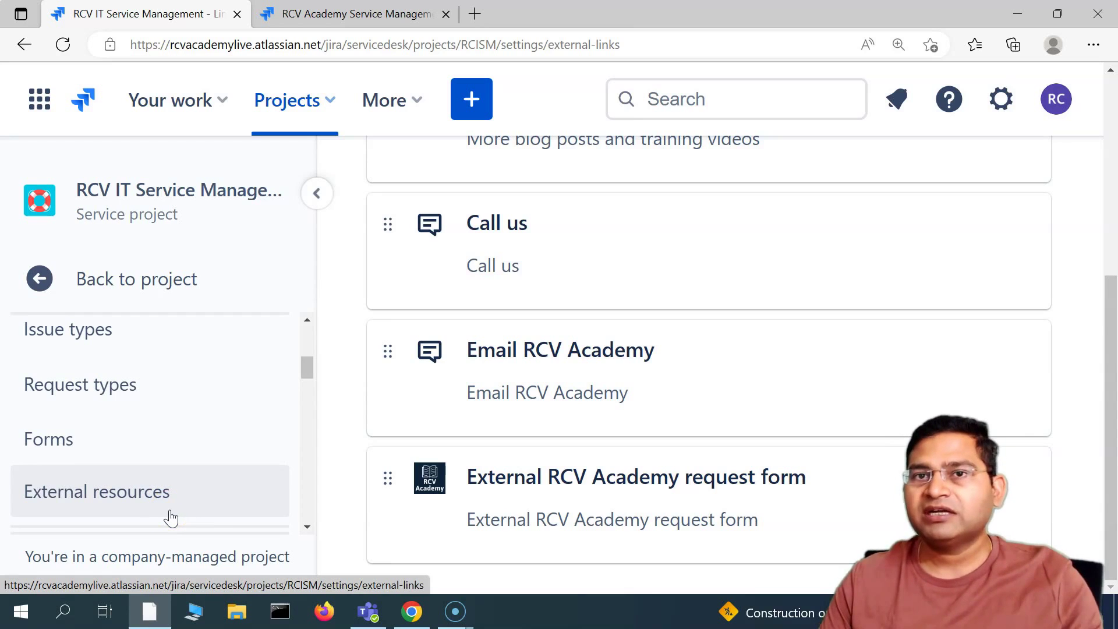
left_click(389, 12)
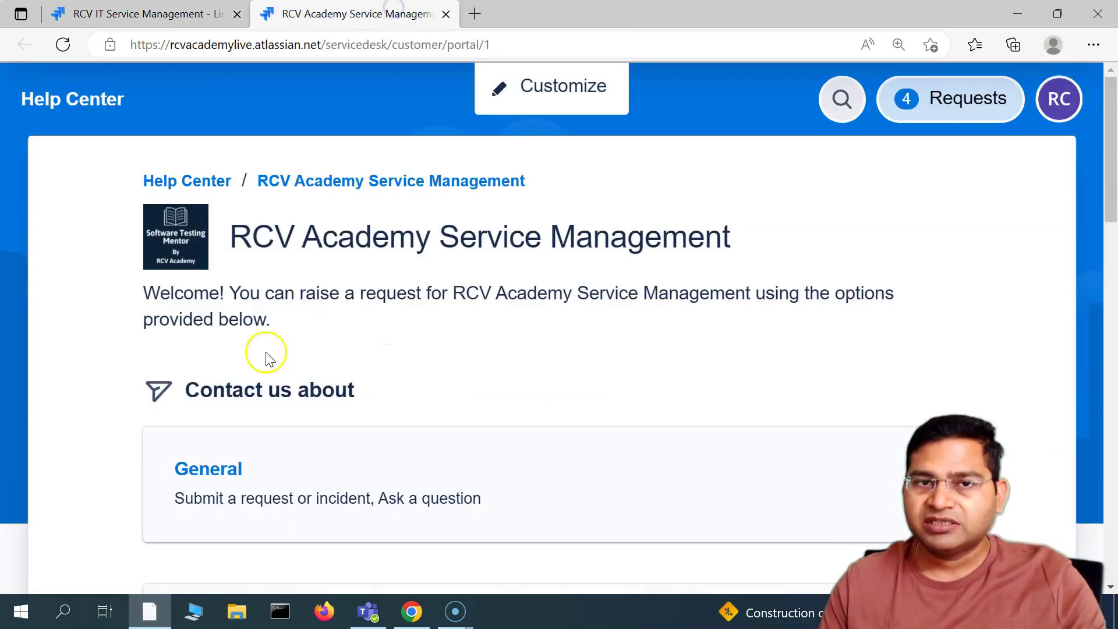
left_click(111, 18)
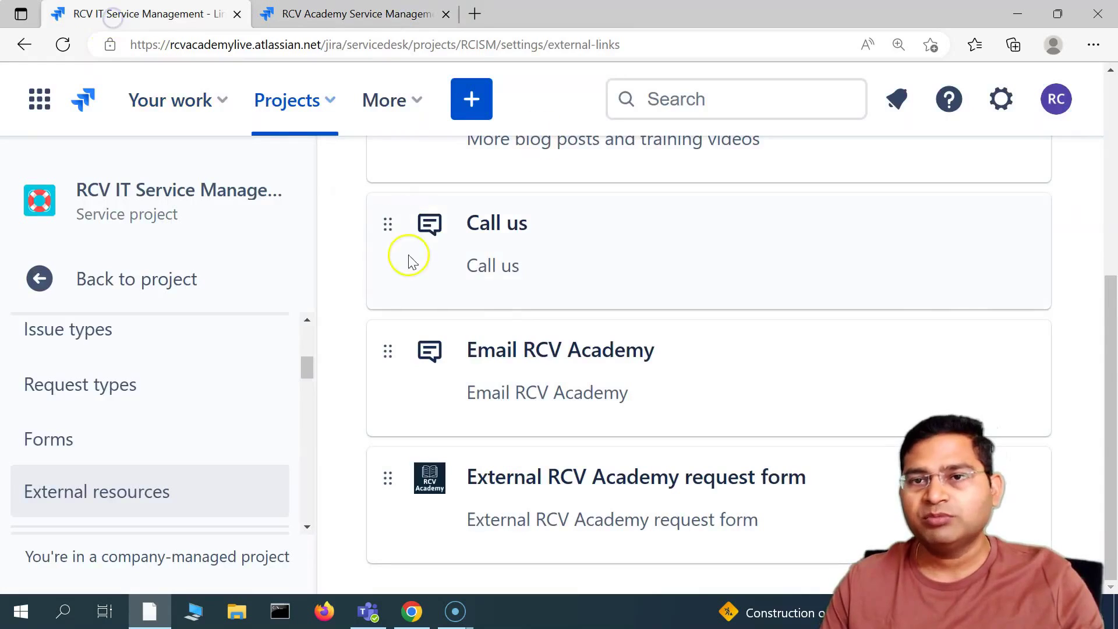
scroll(244, 472, "down", 1)
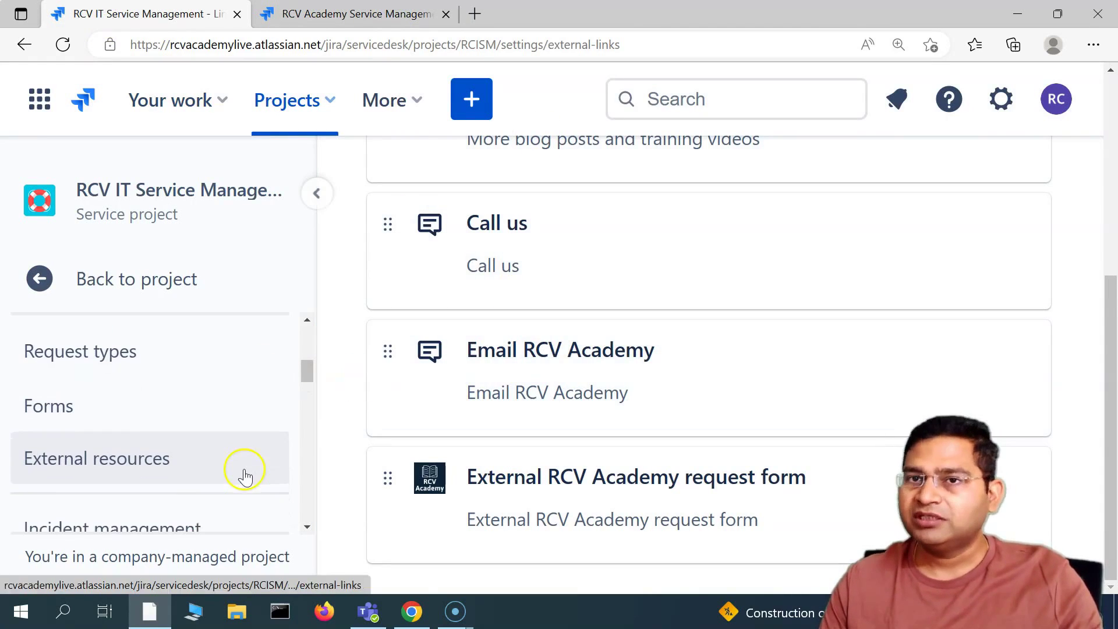
scroll(244, 475, "down", 2)
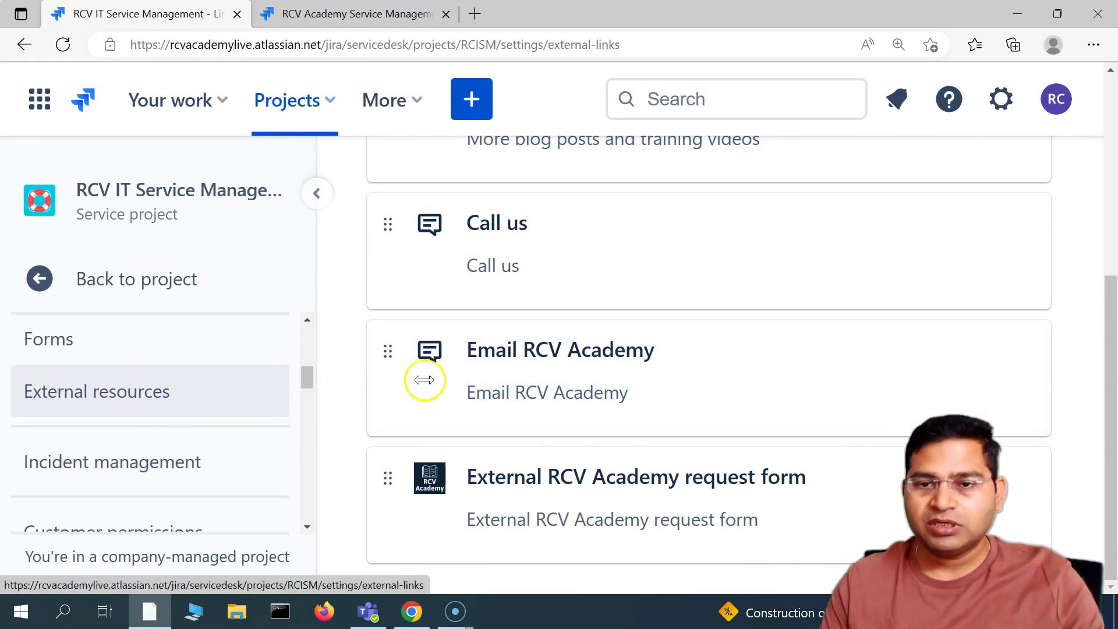